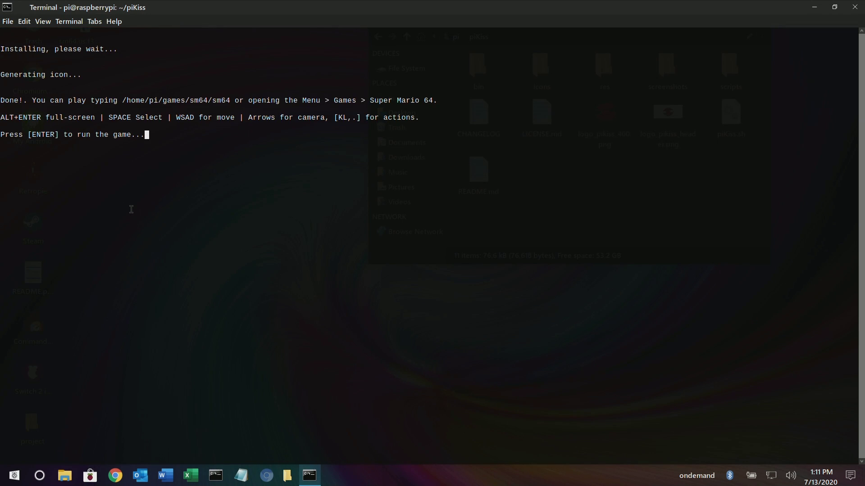
Run Super Mario 64, then browse the games list past Dune2, Descent and Crispy-doom and cancel to the main menu.
{"action": "key", "text": "Return"}
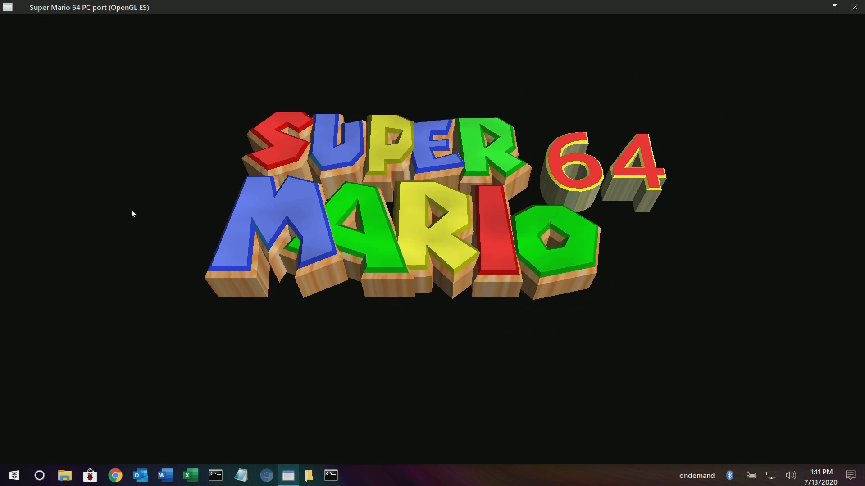
{"action": "key", "text": "Down"}
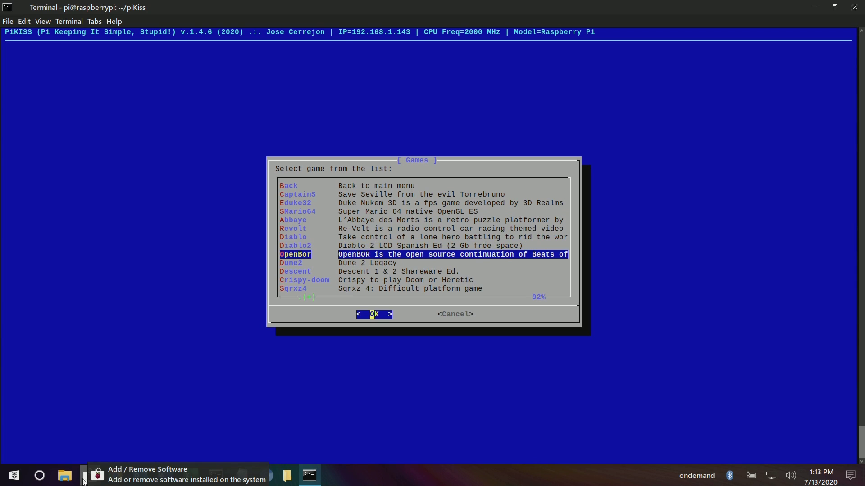
{"action": "key", "text": "Up"}
{"action": "key", "text": "Down"}
{"action": "key", "text": "Down"}
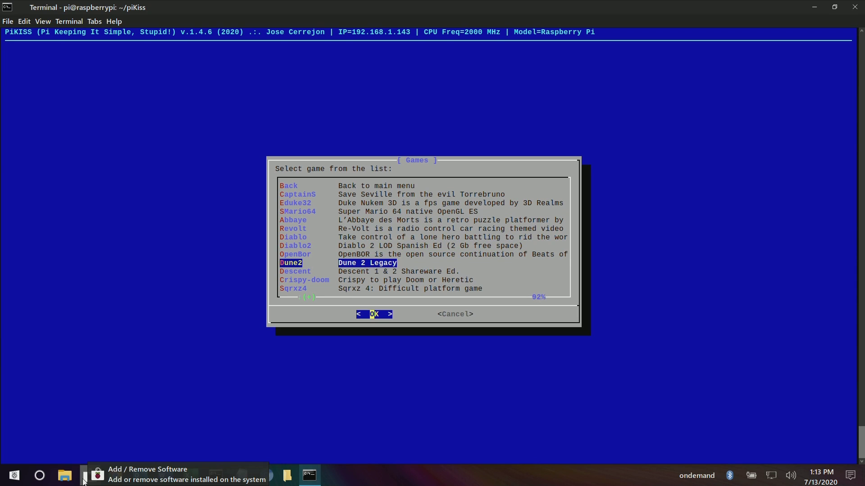
{"action": "key", "text": "Down"}
{"action": "key", "text": "Down"}
{"action": "key", "text": "Down"}
{"action": "key", "text": "Down"}
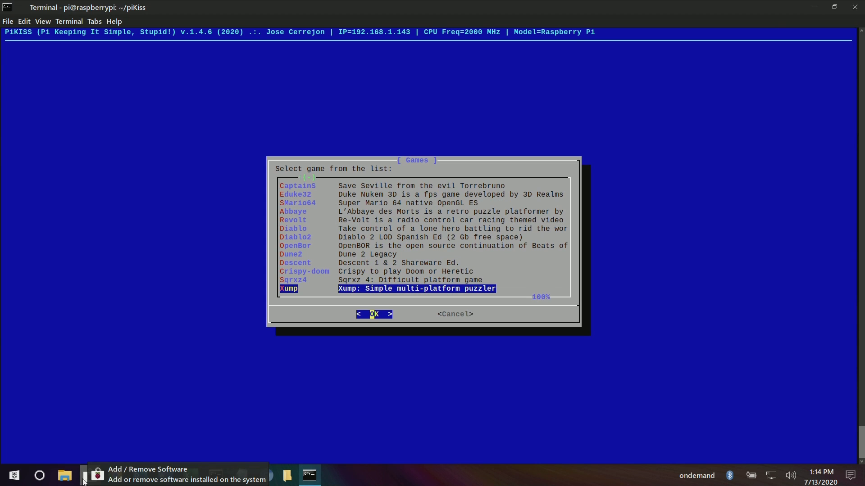
{"action": "key", "text": "Up"}
{"action": "key", "text": "Up"}
{"action": "key", "text": "Tab"}
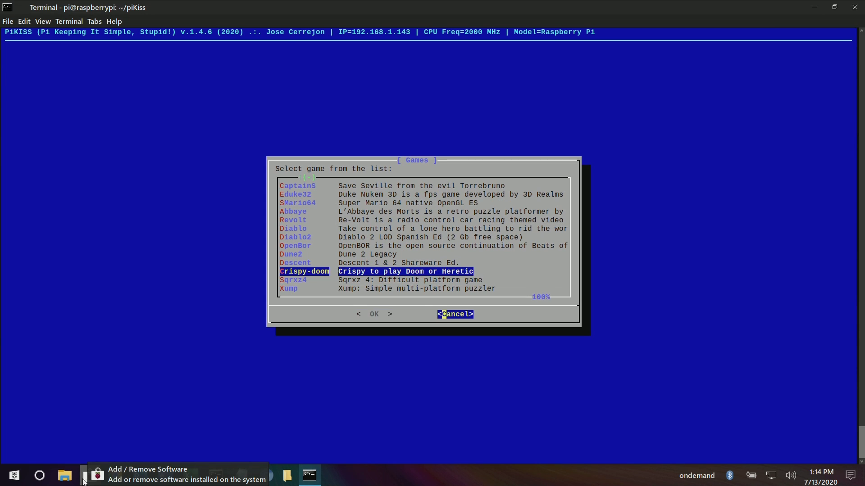
{"action": "key", "text": "Return"}
Open Emula and browse the emulators: Speccy, ScummVM, MSX, Pifba, Amiga, Snes, Caprice.
{"action": "key", "text": "Down"}
{"action": "key", "text": "Down"}
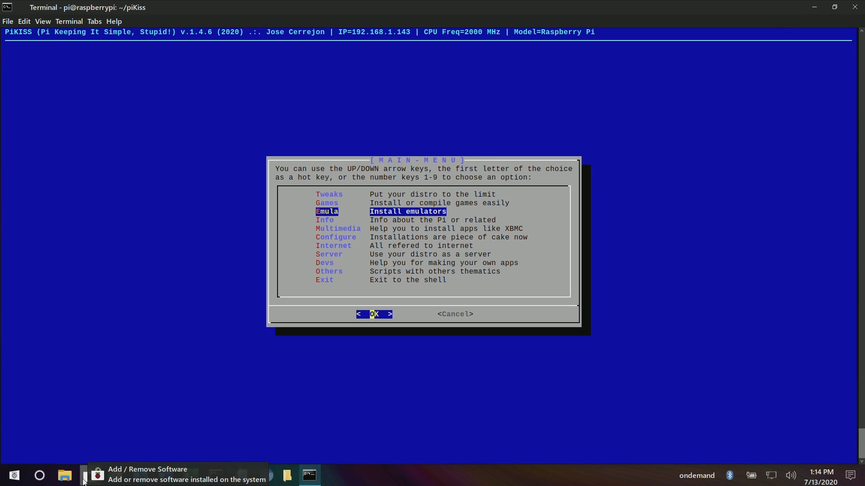
{"action": "key", "text": "Return"}
{"action": "key", "text": "Down"}
{"action": "key", "text": "Down"}
{"action": "key", "text": "Down"}
{"action": "key", "text": "Down"}
{"action": "key", "text": "Down"}
{"action": "key", "text": "Down"}
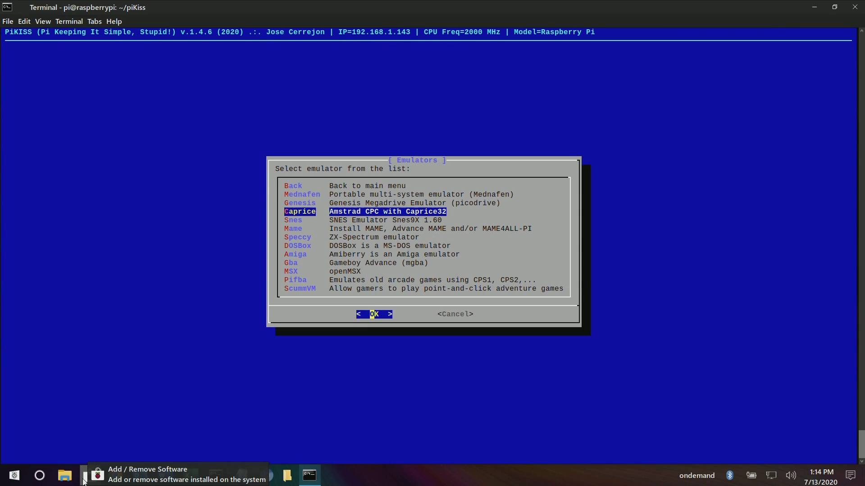
{"action": "key", "text": "Down"}
{"action": "key", "text": "Down"}
{"action": "key", "text": "Down"}
{"action": "key", "text": "Down"}
{"action": "key", "text": "Down"}
{"action": "key", "text": "Down"}
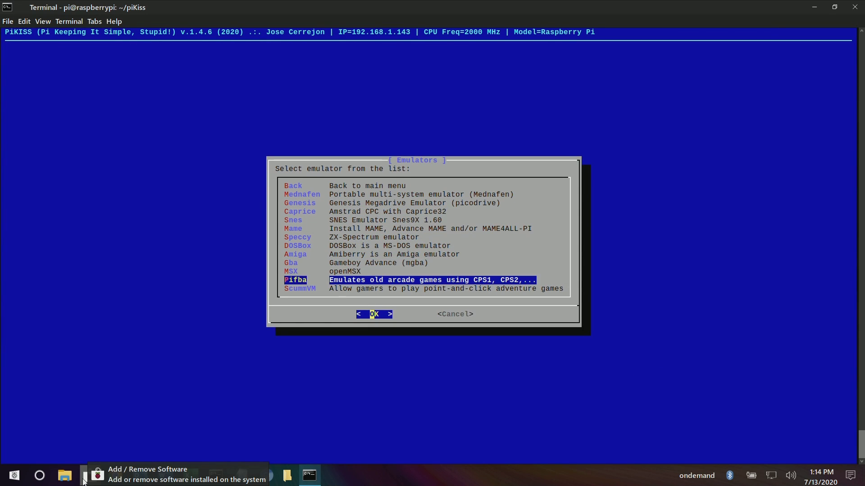
{"action": "key", "text": "Up"}
{"action": "key", "text": "Up"}
{"action": "key", "text": "Down"}
{"action": "key", "text": "Up"}
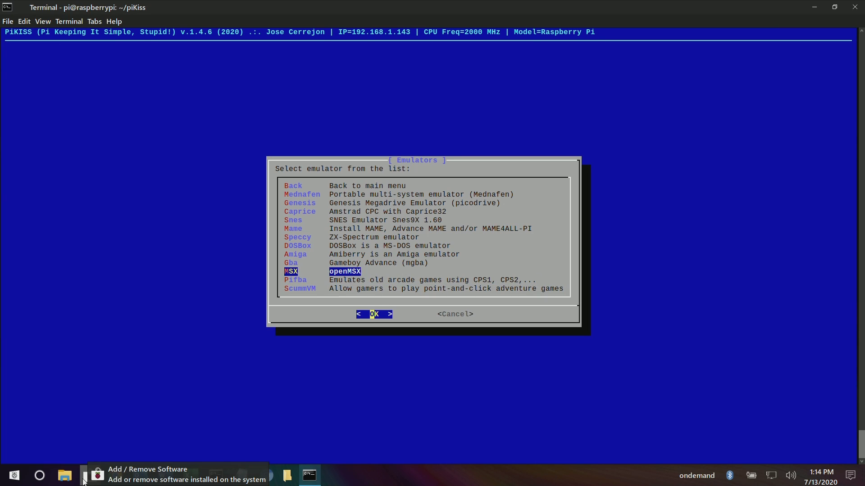
{"action": "key", "text": "Up"}
{"action": "key", "text": "Up"}
{"action": "key", "text": "Up"}
{"action": "key", "text": "Up"}
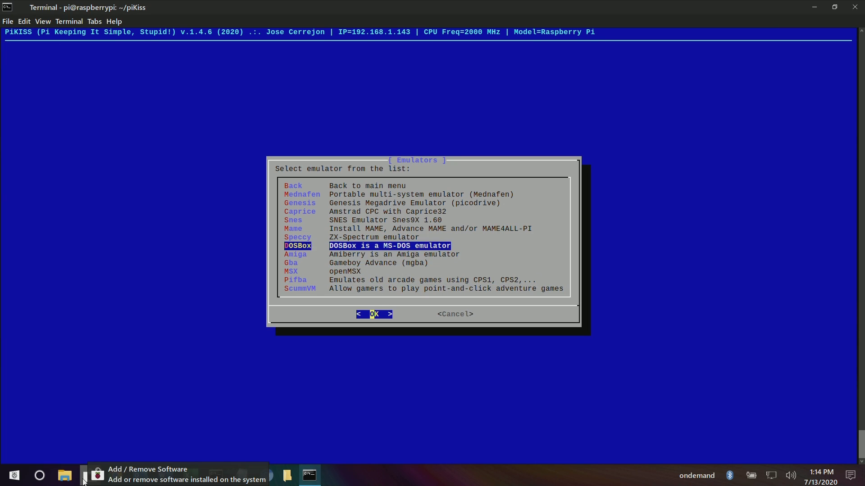
{"action": "key", "text": "Up"}
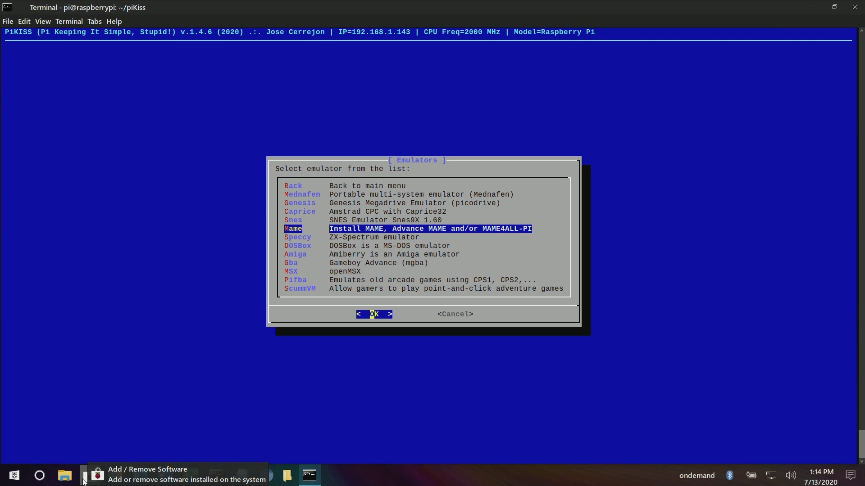
{"action": "key", "text": "Up"}
{"action": "key", "text": "Up"}
{"action": "key", "text": "Down"}
{"action": "key", "text": "Up"}
{"action": "key", "text": "Up"}
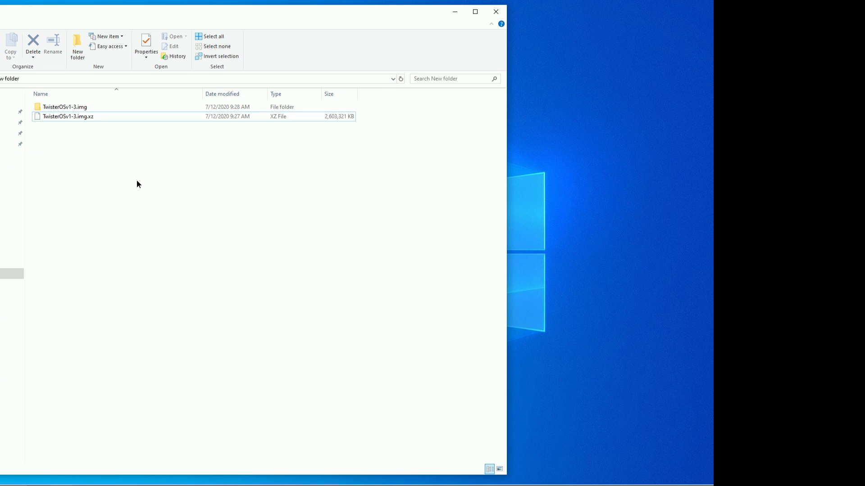
Extract TwisterOSv1-3.img.xz with 7-Zip and open the resulting TwisterOSv1-3.img folder.
{"action": "left_click", "coordinate": [188, 78]}
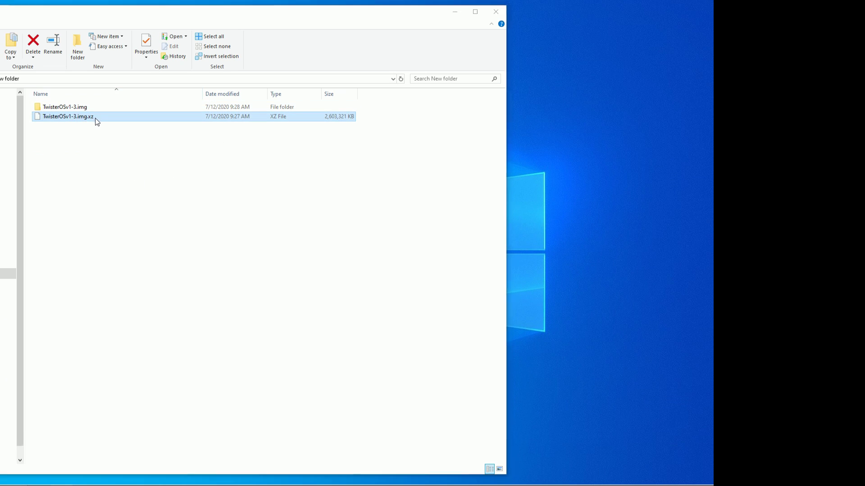
{"action": "right_click", "coordinate": [63, 116]}
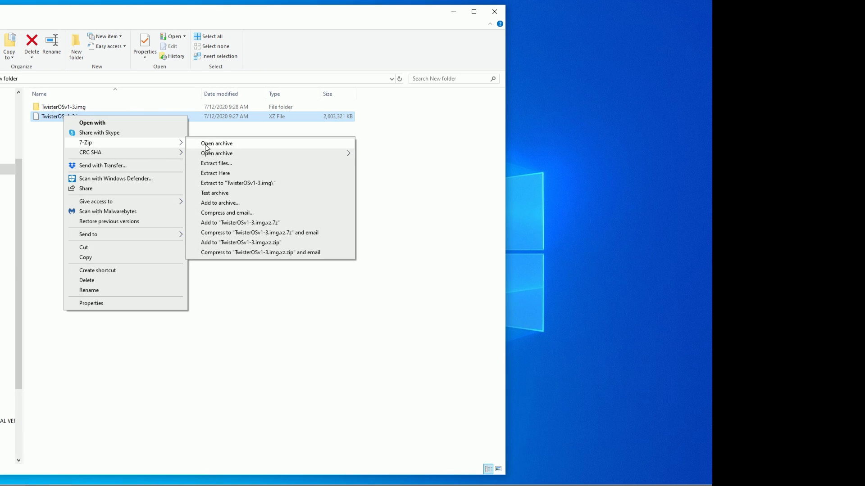
{"action": "left_click", "coordinate": [436, 318]}
{"action": "double_click", "coordinate": [63, 107]}
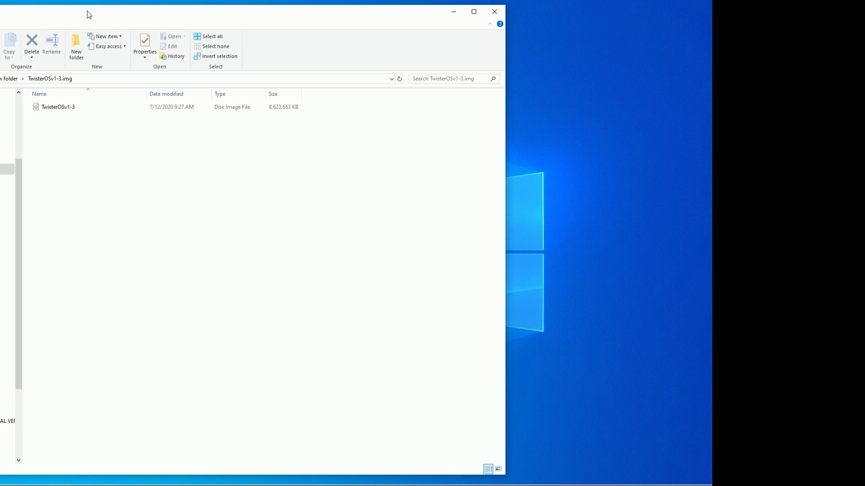
{"action": "left_click_drag", "start_coordinate": [84, 12], "coordinate": [172, 11]}
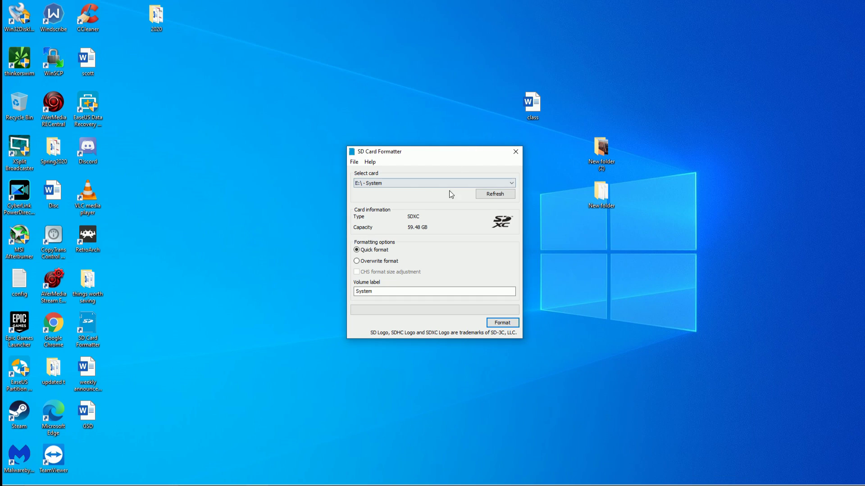
Quick-format the 59.48 GB SDXC card, confirm the erase, then close SD Card Formatter.
{"action": "left_click", "coordinate": [502, 323]}
{"action": "left_click", "coordinate": [458, 276]}
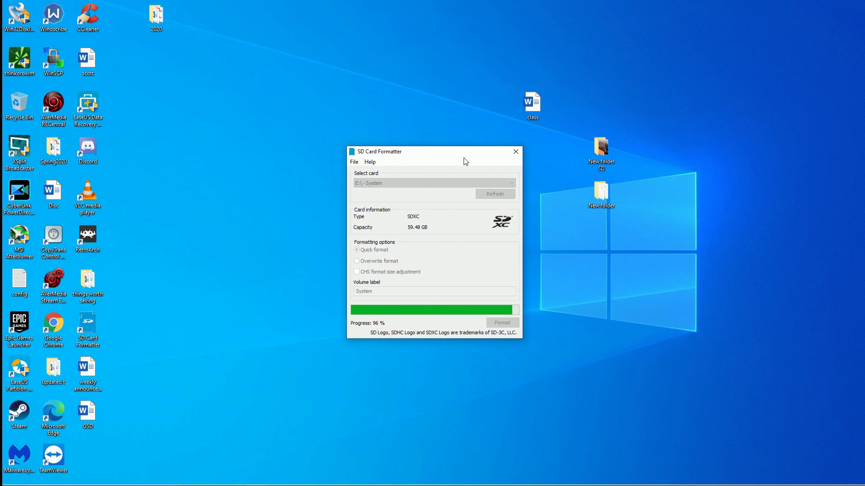
{"action": "key", "text": "Return"}
{"action": "left_click", "coordinate": [515, 152]}
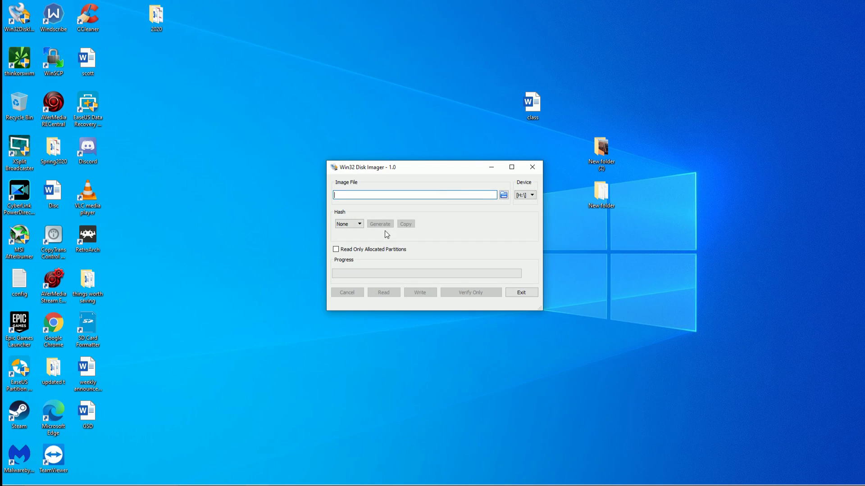
Write the TwisterOSv1-3.img disc image to the H:\ card, confirming the overwrite.
{"action": "left_click", "coordinate": [527, 197]}
{"action": "left_click", "coordinate": [522, 202]}
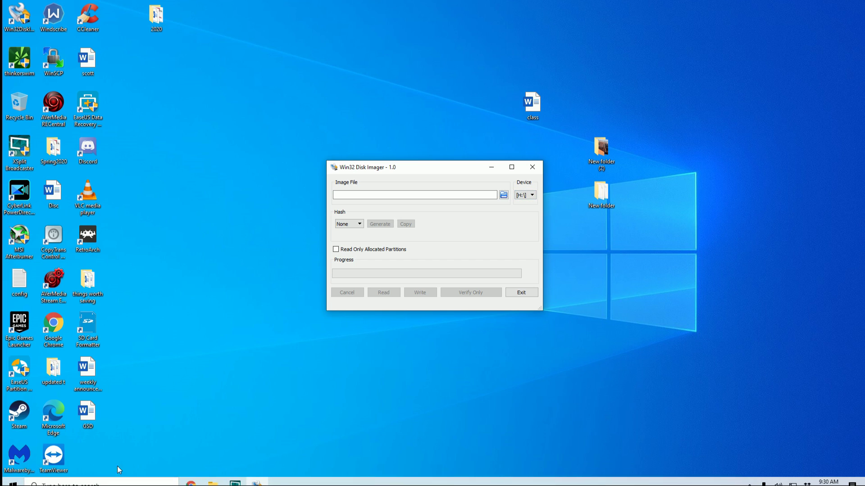
{"action": "left_click", "coordinate": [503, 195]}
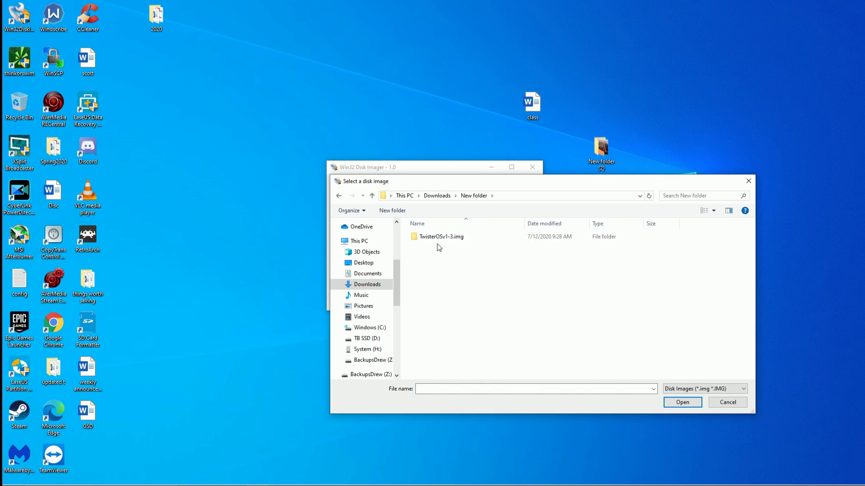
{"action": "double_click", "coordinate": [439, 238]}
{"action": "double_click", "coordinate": [437, 237]}
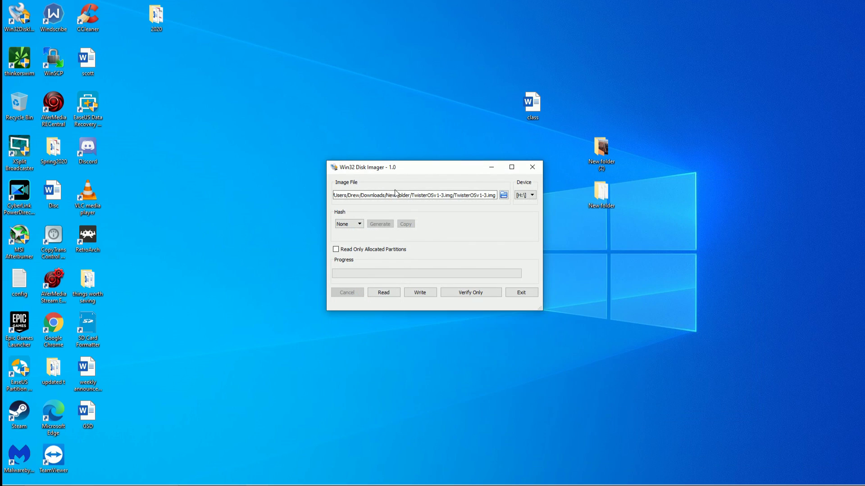
{"action": "left_click", "coordinate": [427, 295]}
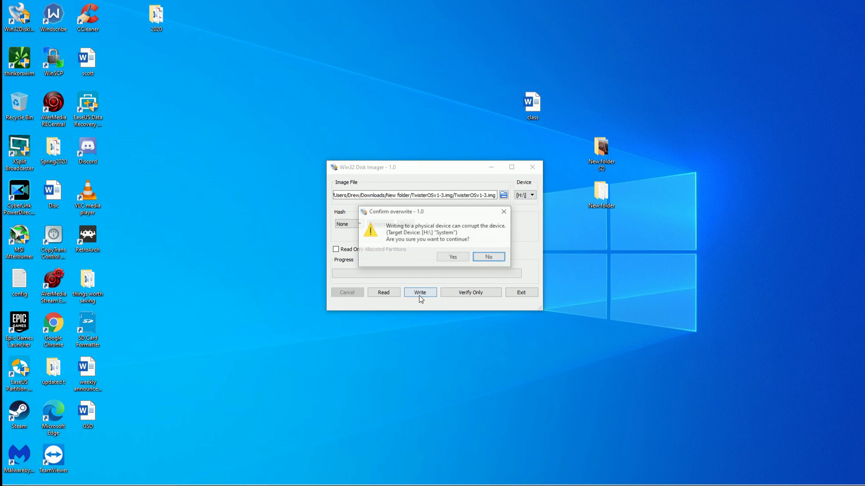
{"action": "left_click", "coordinate": [449, 257]}
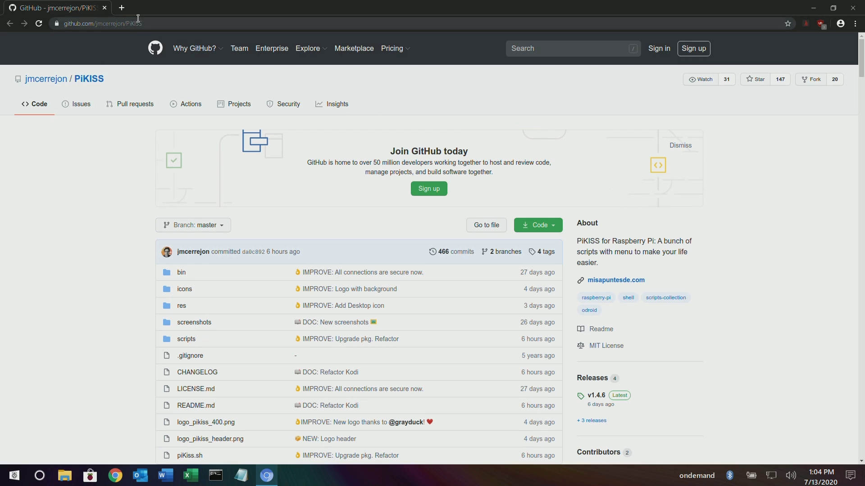
Scroll down the PiKISS GitHub repository page toward the README.
{"action": "left_click_drag", "start_coordinate": [116, 23], "coordinate": [198, 29]}
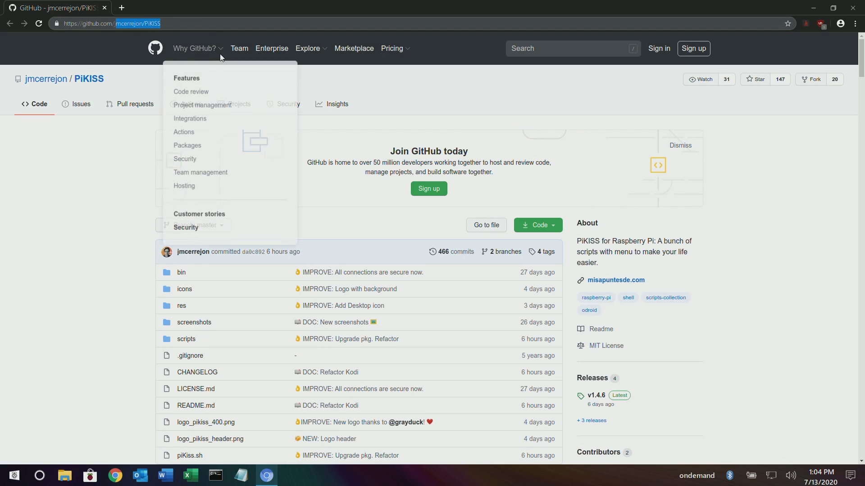
{"action": "left_click", "coordinate": [95, 202]}
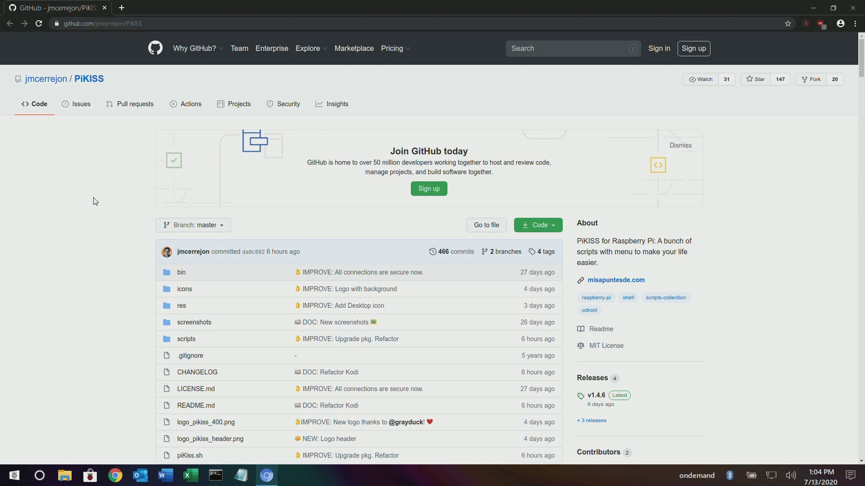
{"action": "scroll", "coordinate": [99, 214], "scroll_direction": "down", "scroll_amount": 10}
{"action": "scroll", "coordinate": [107, 227], "scroll_direction": "down", "scroll_amount": 6}
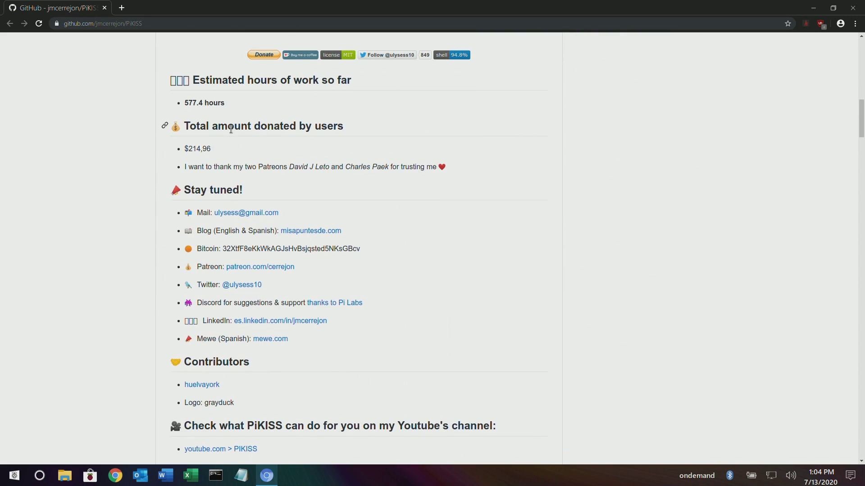
{"action": "scroll", "coordinate": [183, 305], "scroll_direction": "down", "scroll_amount": 5}
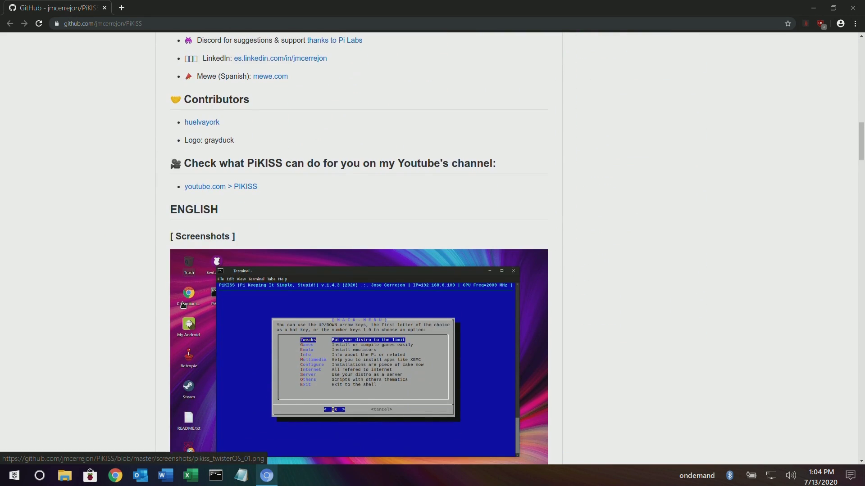
{"action": "scroll", "coordinate": [187, 301], "scroll_direction": "down", "scroll_amount": 2}
{"action": "scroll", "coordinate": [189, 297], "scroll_direction": "down", "scroll_amount": 8}
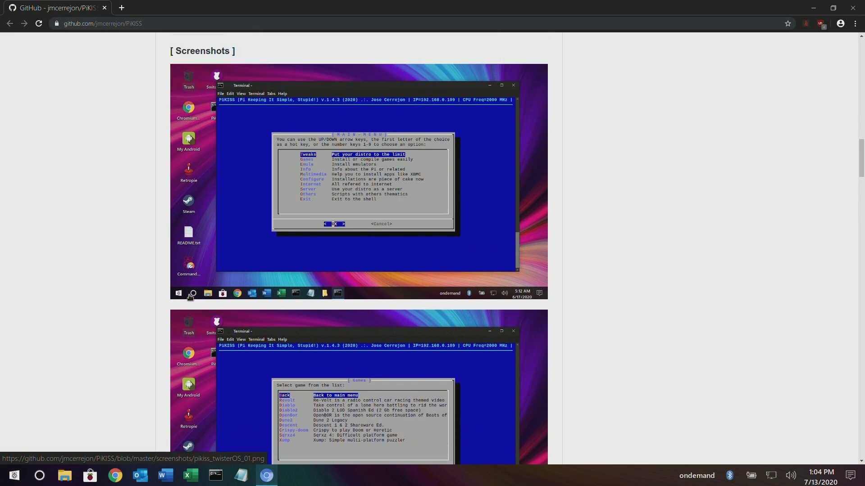
{"action": "scroll", "coordinate": [207, 271], "scroll_direction": "down", "scroll_amount": 12}
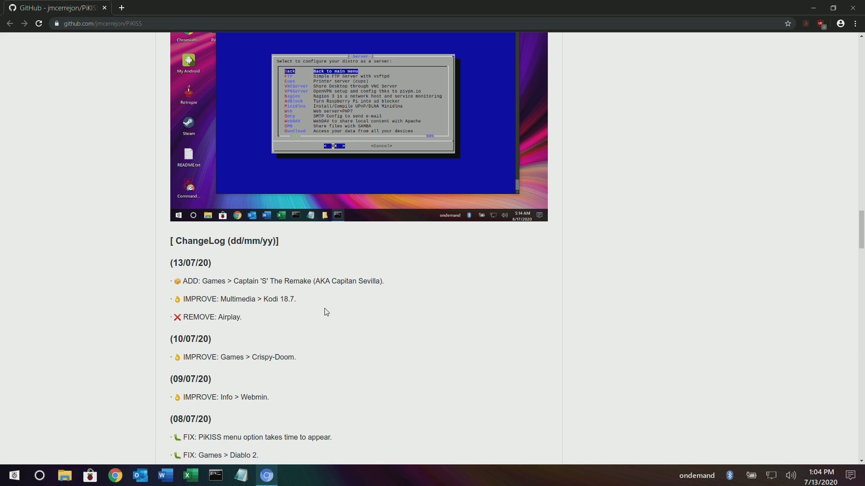
{"action": "scroll", "coordinate": [325, 311], "scroll_direction": "down", "scroll_amount": 6}
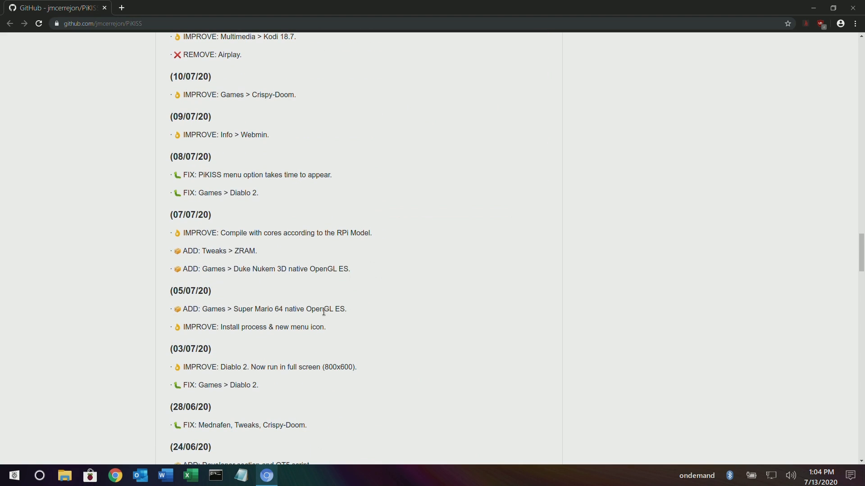
Highlight the Super Mario 64 changelog entry and keep scrolling down the README.
{"action": "left_click_drag", "start_coordinate": [279, 311], "coordinate": [174, 291]}
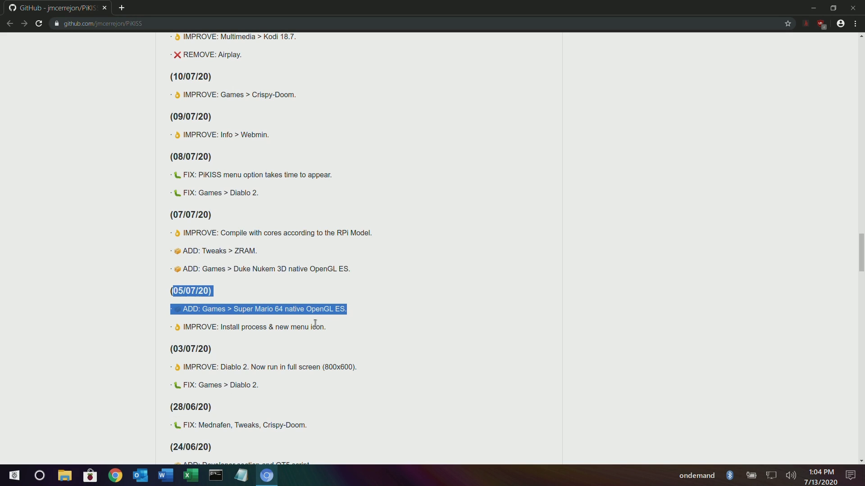
{"action": "left_click_drag", "start_coordinate": [320, 325], "coordinate": [331, 322]}
{"action": "scroll", "coordinate": [332, 316], "scroll_direction": "down", "scroll_amount": 5}
{"action": "scroll", "coordinate": [337, 304], "scroll_direction": "down", "scroll_amount": 18}
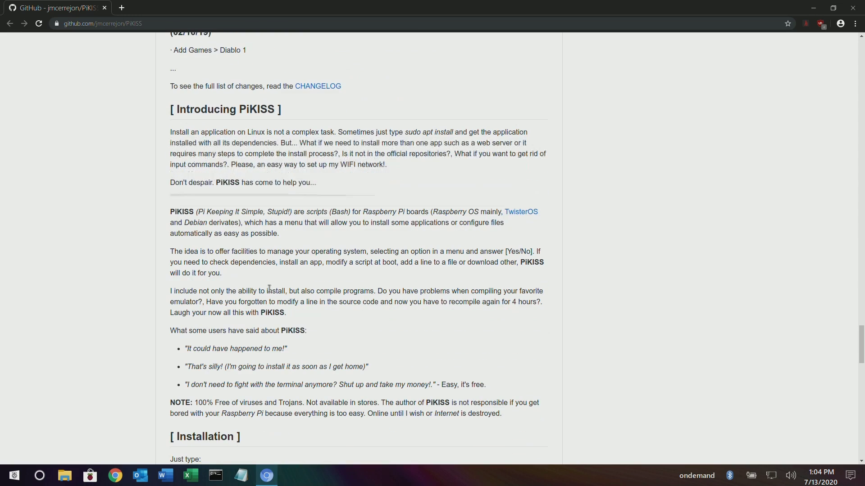
{"action": "scroll", "coordinate": [241, 287], "scroll_direction": "down", "scroll_amount": 1}
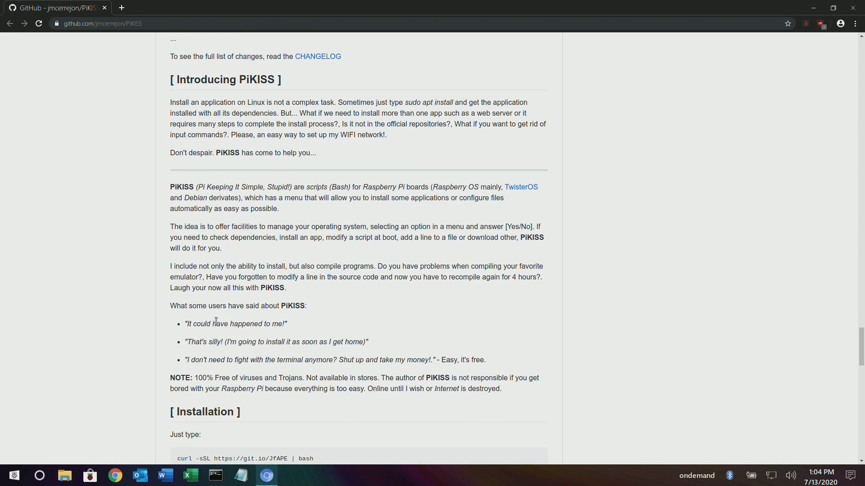
Highlight the README paragraphs describing what PiKISS is and does.
{"action": "left_click_drag", "start_coordinate": [212, 188], "coordinate": [522, 217]}
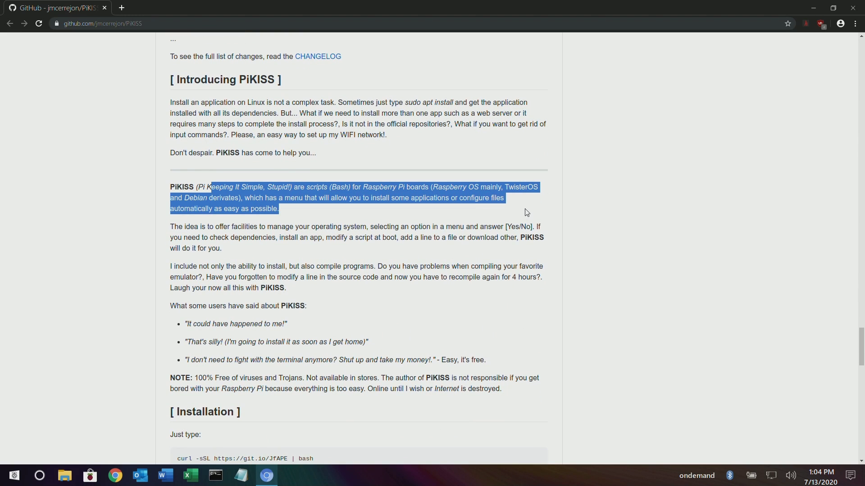
{"action": "left_click", "coordinate": [527, 213]}
{"action": "left_click_drag", "start_coordinate": [188, 223], "coordinate": [544, 435]}
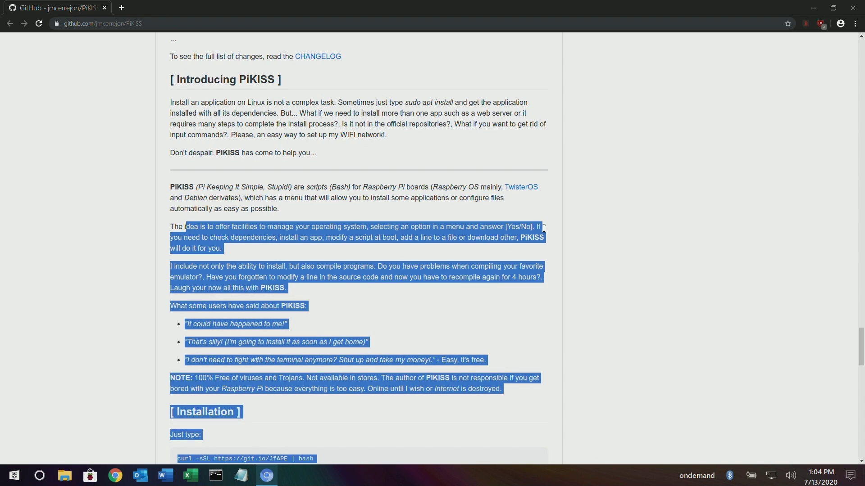
{"action": "left_click", "coordinate": [479, 229]}
{"action": "left_click_drag", "start_coordinate": [216, 193], "coordinate": [352, 212]}
{"action": "left_click", "coordinate": [384, 216]}
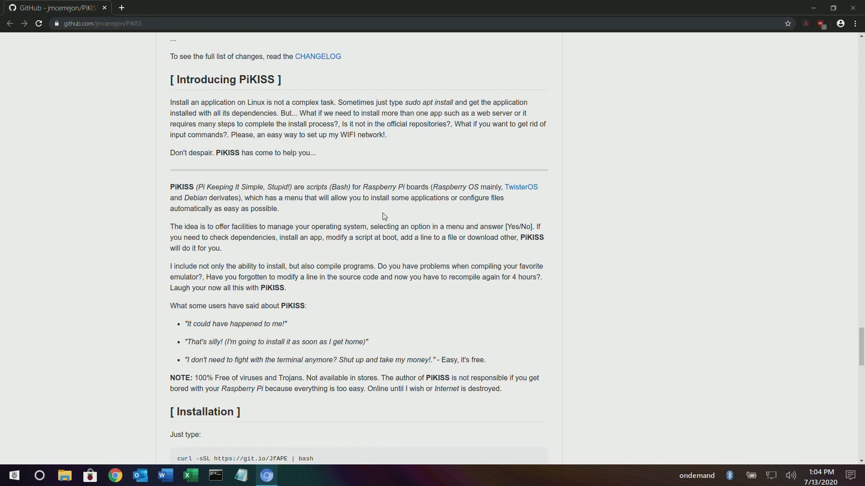
{"action": "left_click_drag", "start_coordinate": [216, 226], "coordinate": [546, 270]}
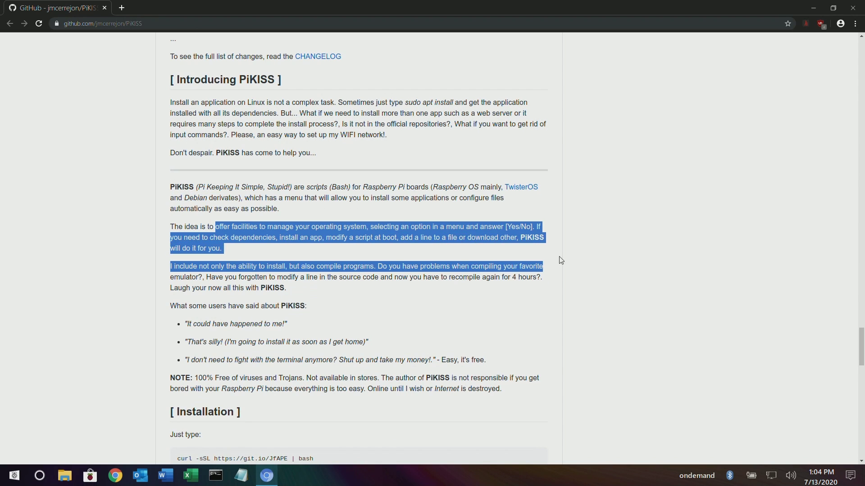
{"action": "left_click_drag", "start_coordinate": [171, 266], "coordinate": [364, 287]}
{"action": "left_click", "coordinate": [364, 287]}
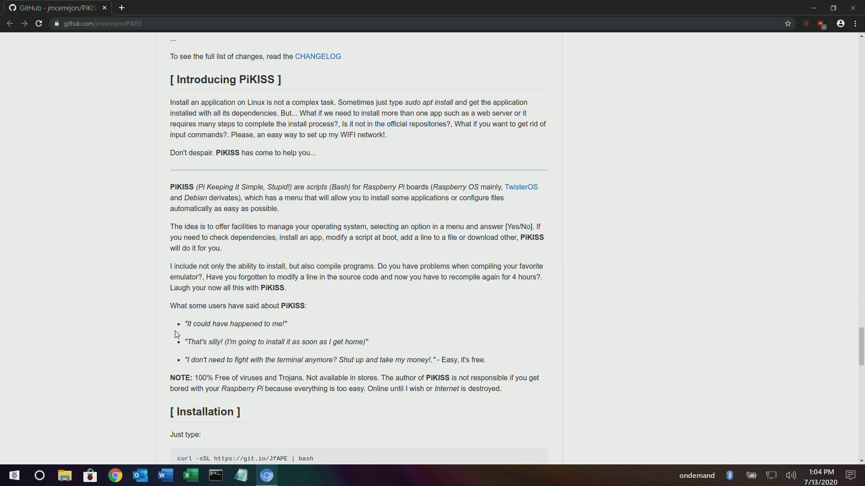
{"action": "triple_click", "coordinate": [312, 319]}
{"action": "left_click_drag", "start_coordinate": [262, 308], "coordinate": [334, 299]}
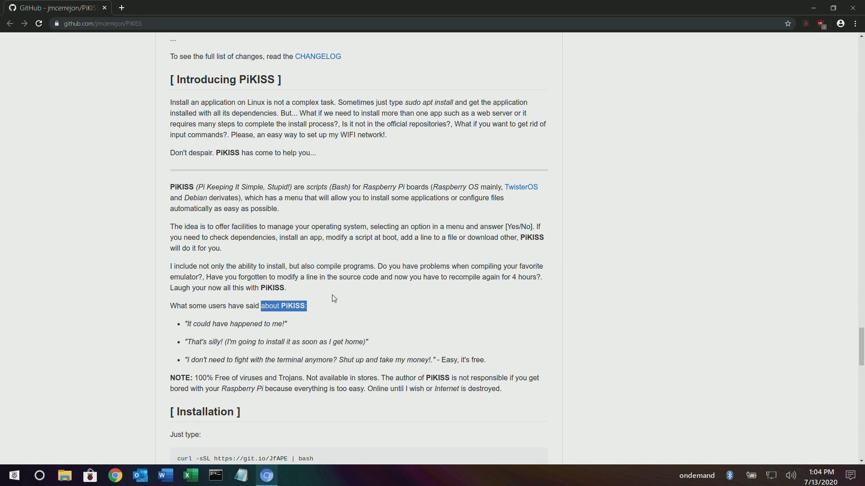
{"action": "left_click", "coordinate": [323, 319]}
Copy the curl installation command from the README's Installation section.
{"action": "scroll", "coordinate": [231, 326], "scroll_direction": "down", "scroll_amount": 1}
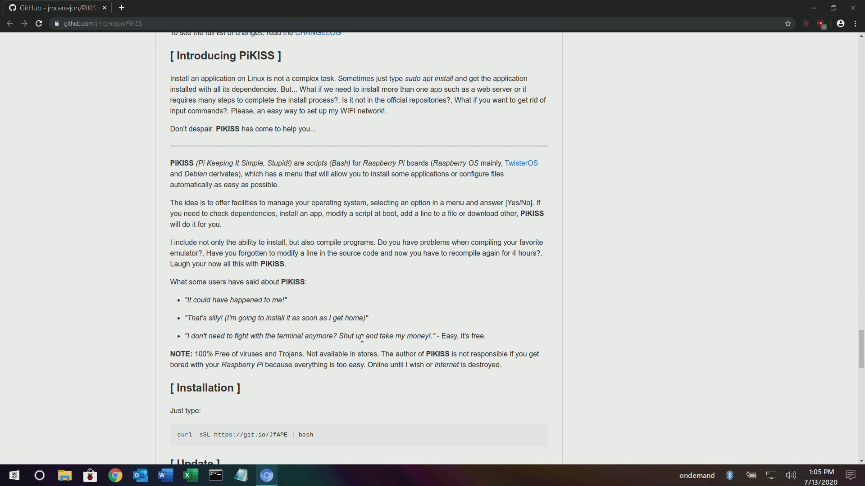
{"action": "scroll", "coordinate": [362, 338], "scroll_direction": "down", "scroll_amount": 5}
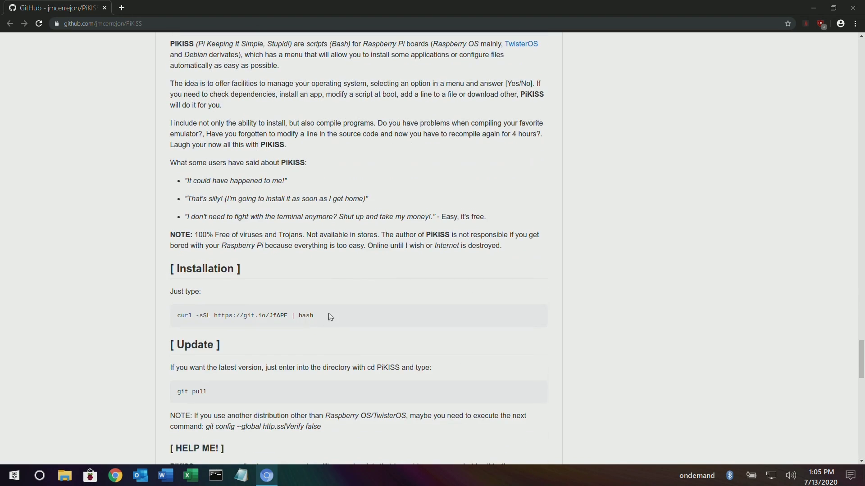
{"action": "left_click_drag", "start_coordinate": [330, 317], "coordinate": [179, 317]}
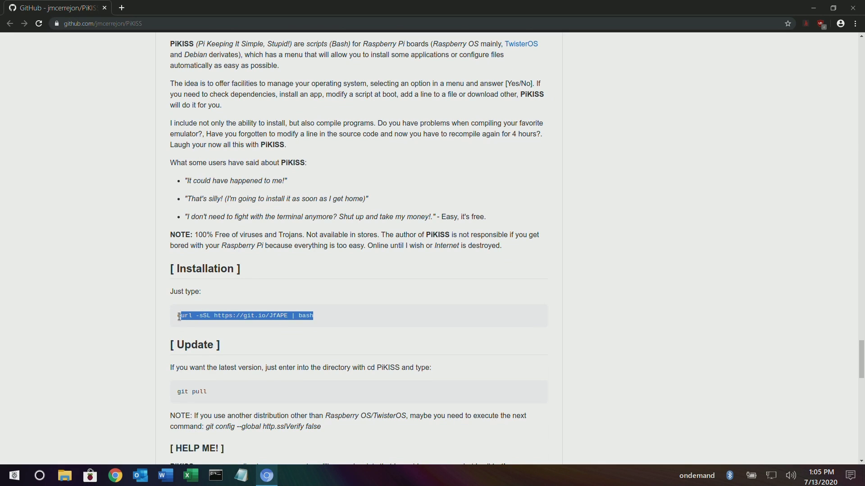
{"action": "right_click", "coordinate": [211, 314]}
{"action": "left_click", "coordinate": [228, 320]}
Paste the copied curl install command into a new terminal and run it.
{"action": "left_click", "coordinate": [216, 476]}
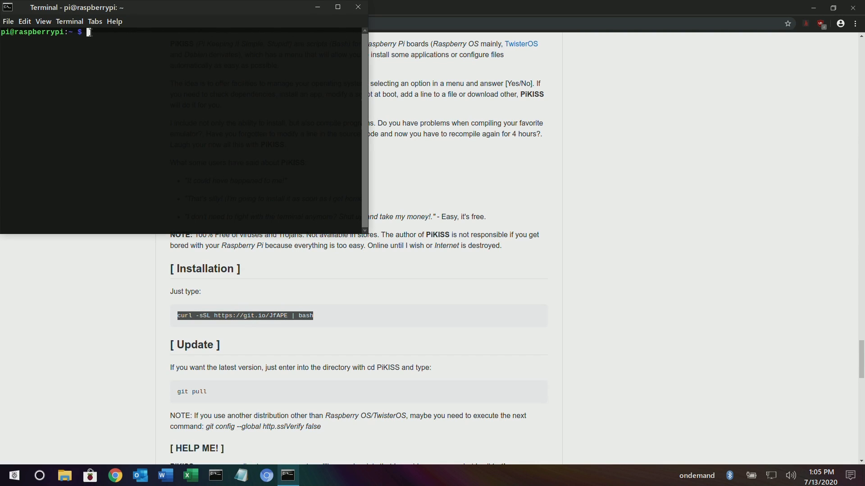
{"action": "right_click", "coordinate": [89, 32]}
{"action": "left_click", "coordinate": [106, 97]}
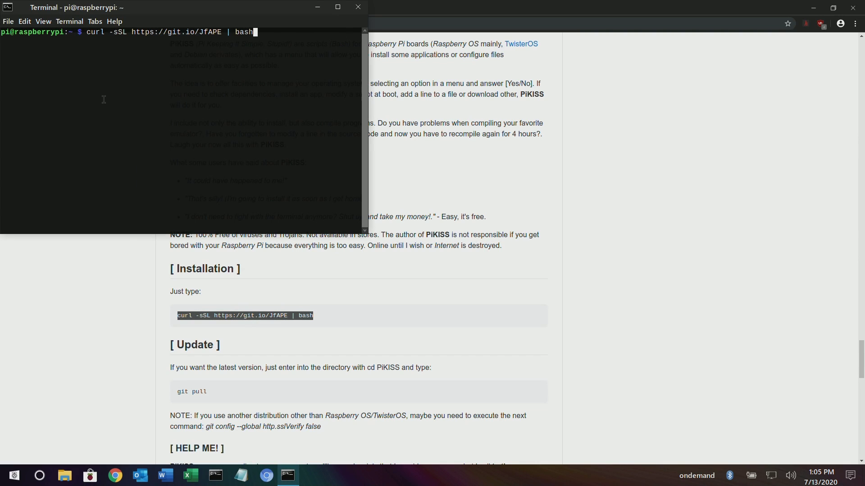
{"action": "key", "text": "Return"}
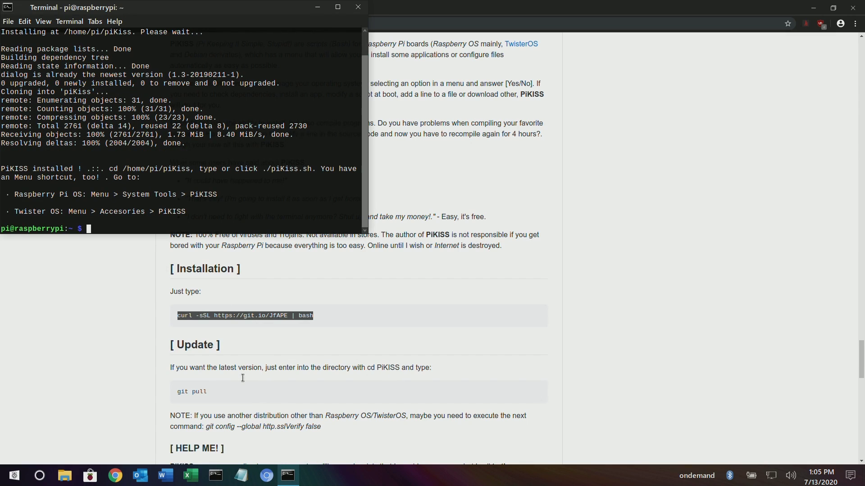
Open a terminal inside the piKiss folder from the file manager.
{"action": "left_click", "coordinate": [14, 476]}
{"action": "left_click", "coordinate": [64, 476]}
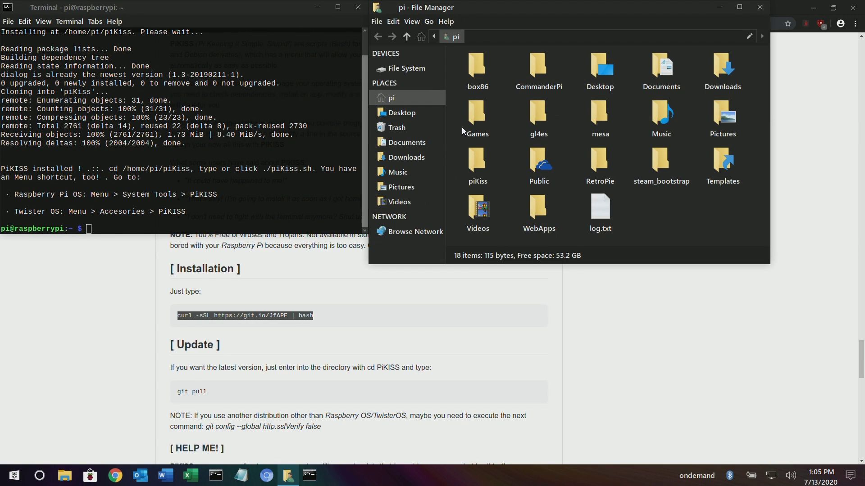
{"action": "double_click", "coordinate": [471, 161]}
{"action": "right_click", "coordinate": [612, 201]}
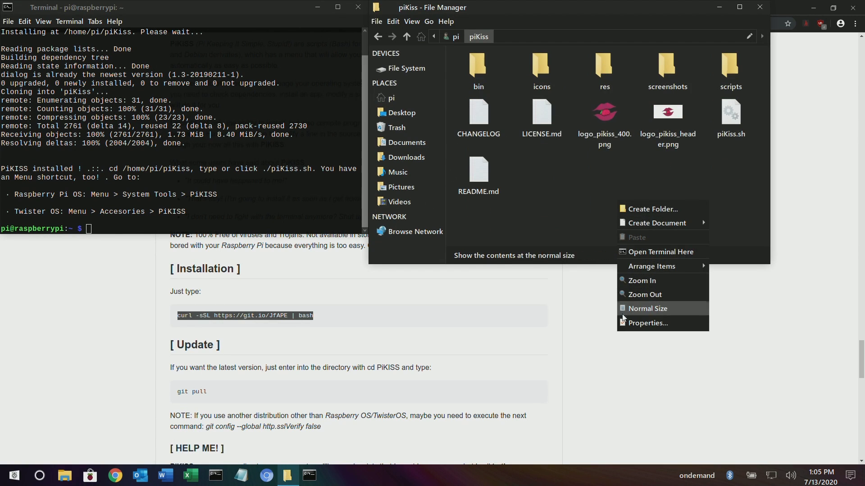
{"action": "left_click", "coordinate": [657, 252]}
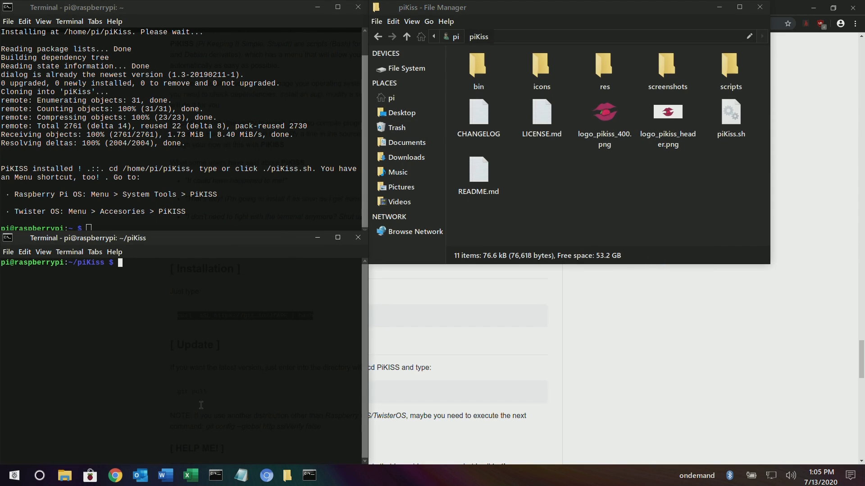
Run git pull to update PiKISS, close the old terminal, and return to the GitHub README.
{"action": "type", "text": "git pull"}
{"action": "key", "text": "Return"}
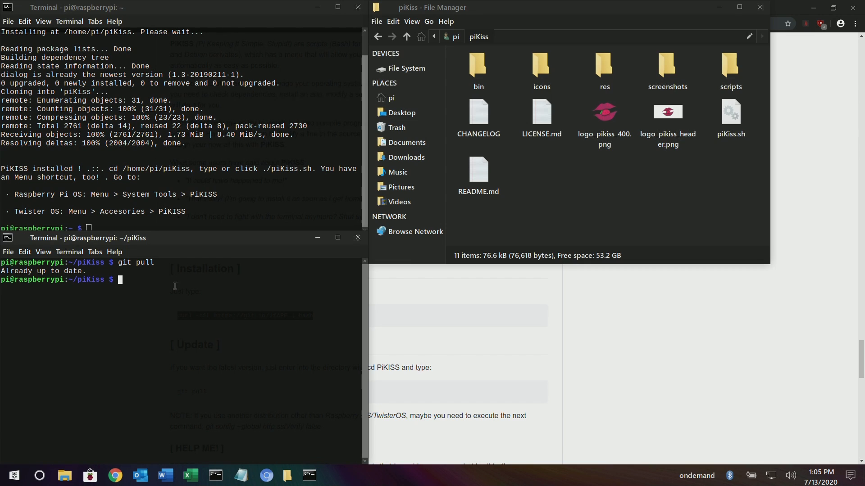
{"action": "left_click", "coordinate": [358, 7]}
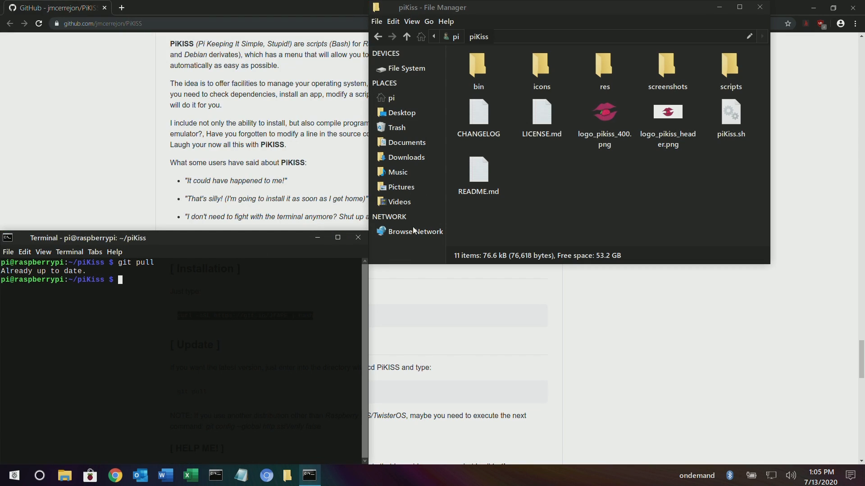
{"action": "left_click", "coordinate": [450, 354]}
{"action": "scroll", "coordinate": [445, 360], "scroll_direction": "down", "scroll_amount": 3}
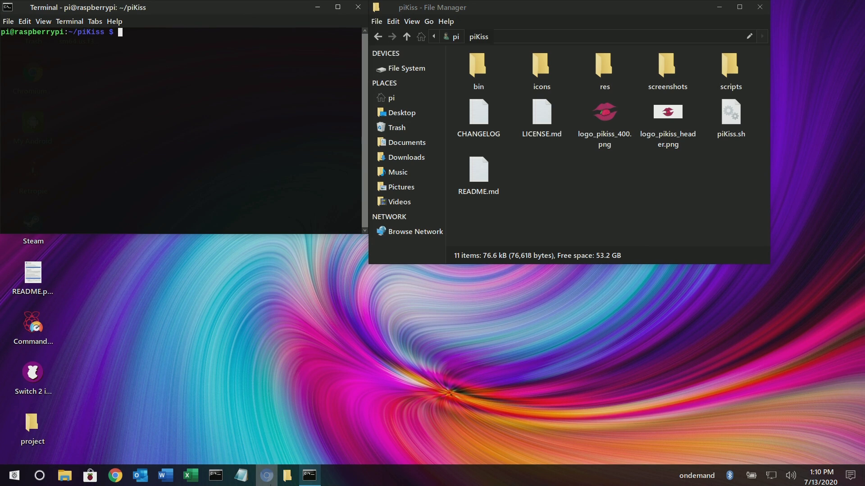
Launch PiKISS with bash piKiss.sh and maximize the terminal.
{"action": "type", "text": "bash "}
{"action": "type", "text": "pi"}
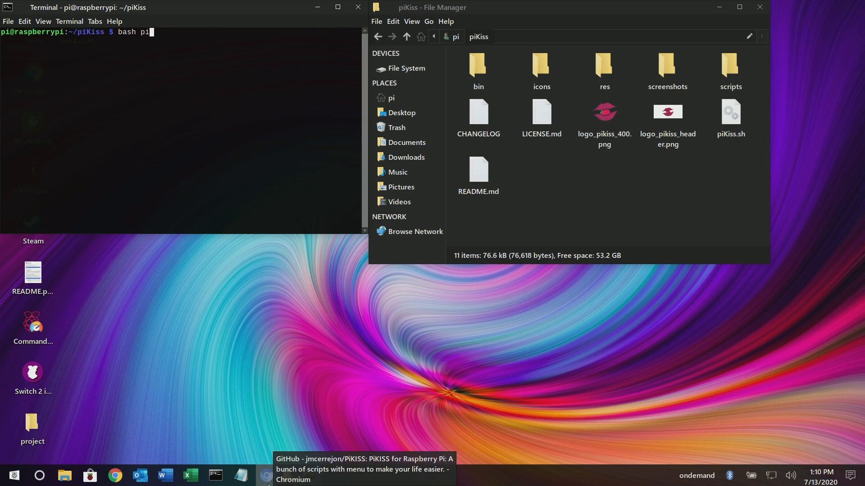
{"action": "type", "text": "Kiss.sh"}
{"action": "key", "text": "Return"}
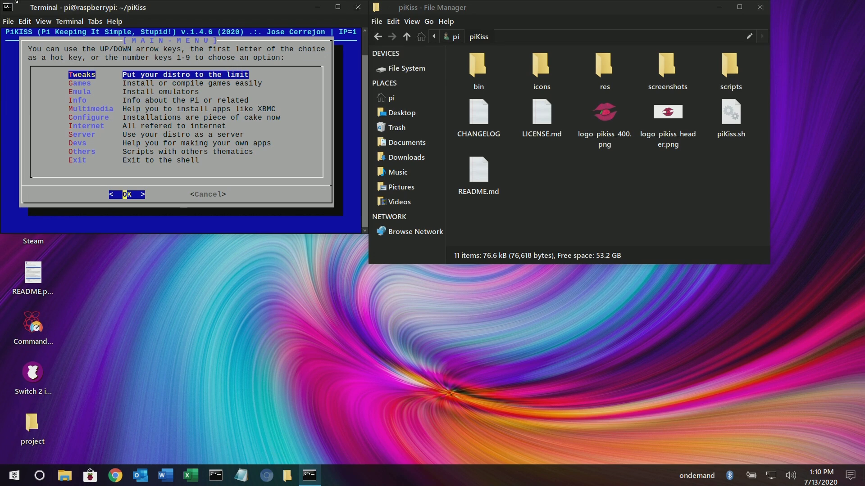
{"action": "left_click", "coordinate": [337, 8]}
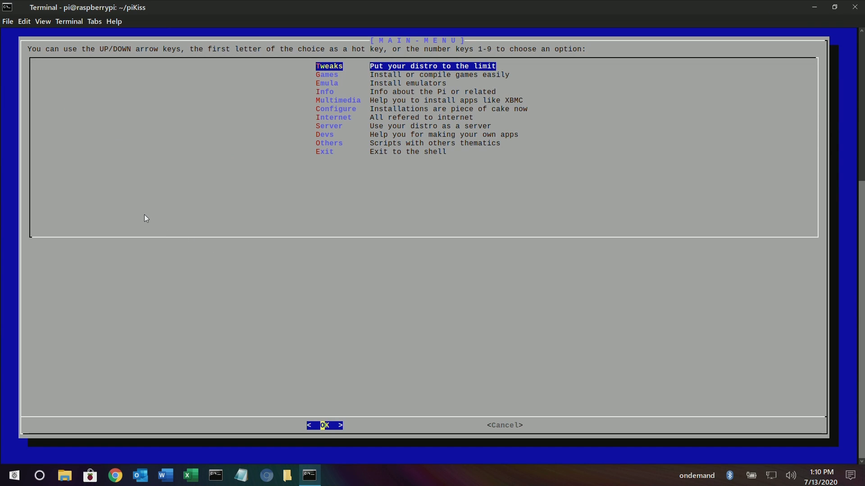
Browse the Tweaks list (Others, Packages, ZRAM), then return to the main menu at Games.
{"action": "key", "text": "Return"}
{"action": "key", "text": "Down"}
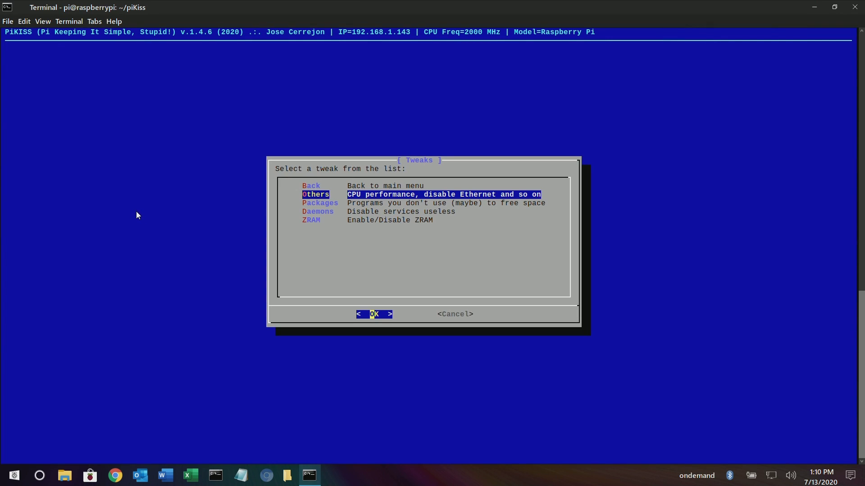
{"action": "key", "text": "Down"}
{"action": "key", "text": "Down"}
{"action": "key", "text": "Down"}
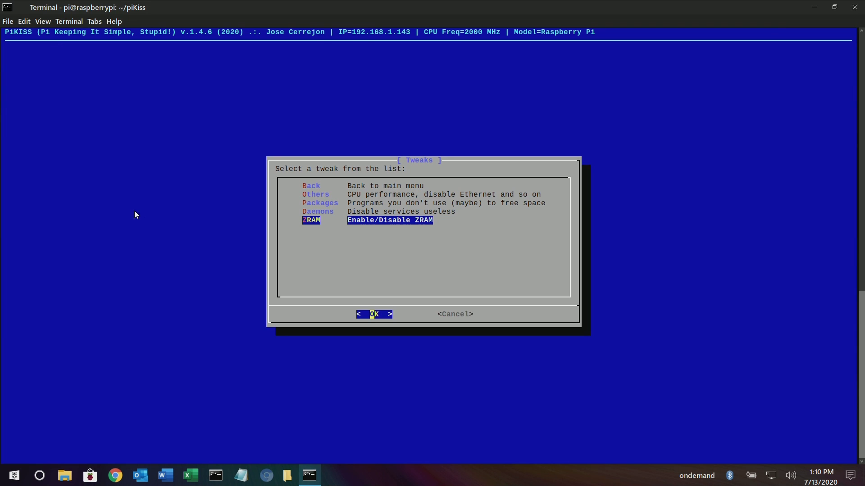
{"action": "key", "text": "Tab"}
{"action": "key", "text": "Return"}
{"action": "key", "text": "Down"}
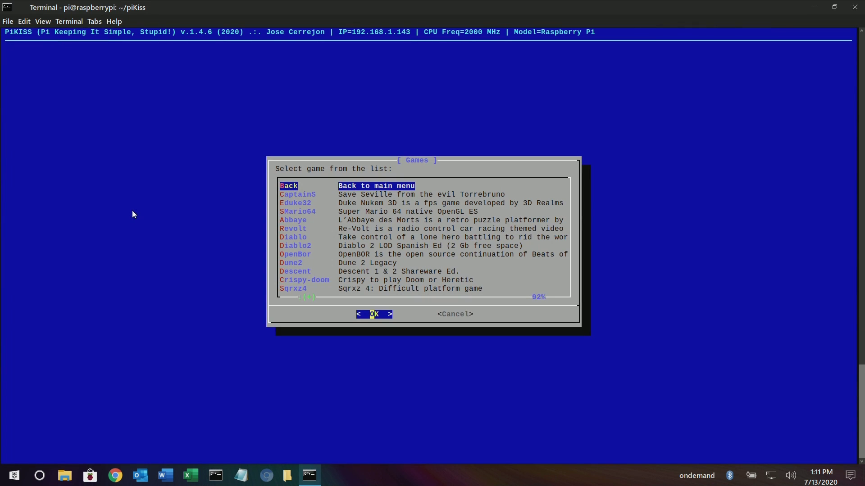
{"action": "key", "text": "Down"}
{"action": "key", "text": "Down"}
{"action": "key", "text": "Down"}
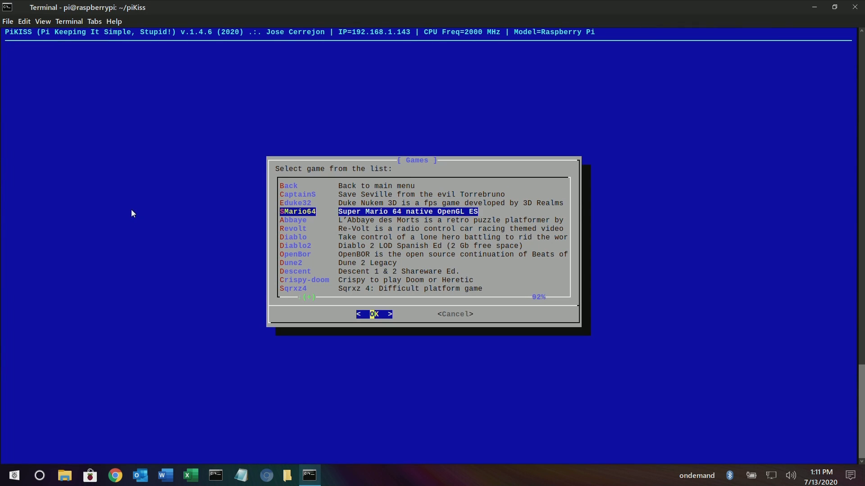
Install the recommended SMario64 binary, run it to the Press Start screen, then close it.
{"action": "key", "text": "Return"}
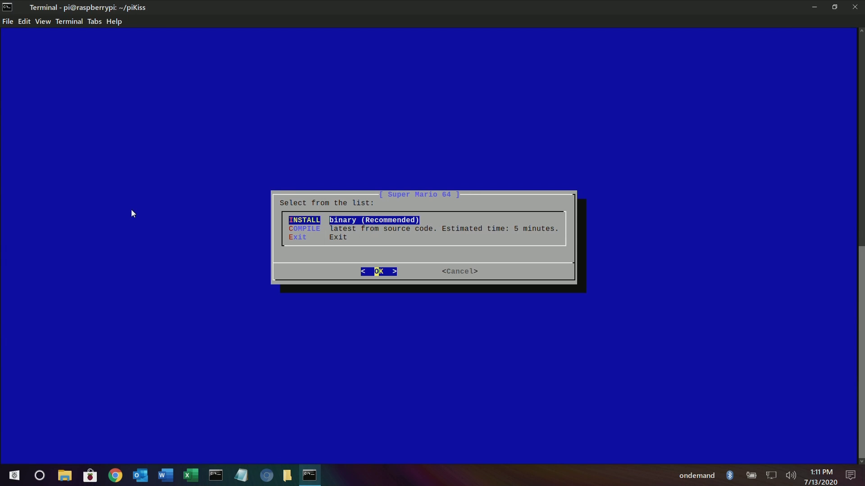
{"action": "key", "text": "Return"}
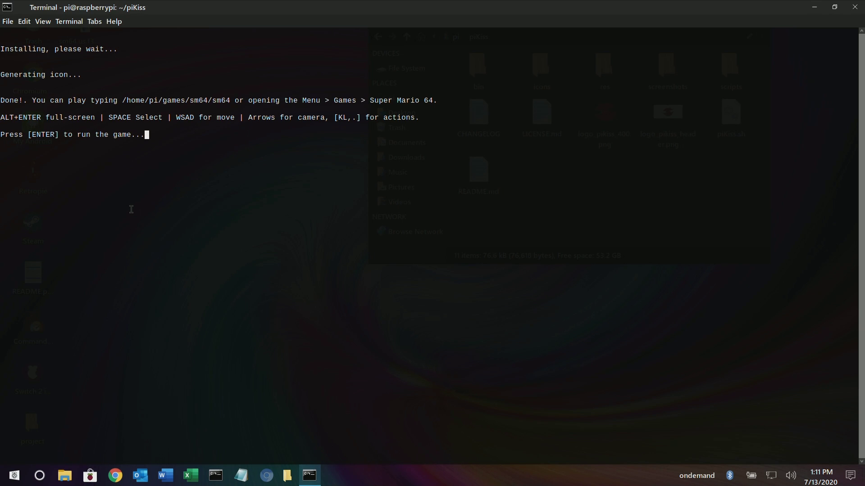
{"action": "key", "text": "Return"}
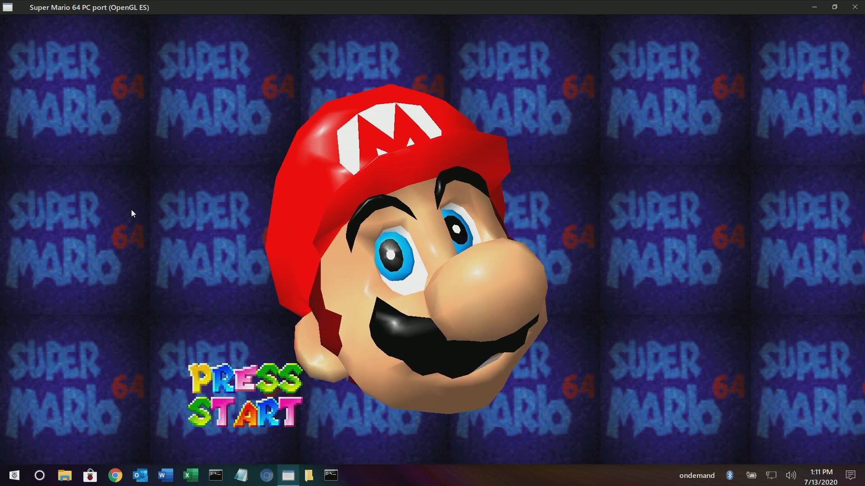
{"action": "left_click", "coordinate": [854, 8]}
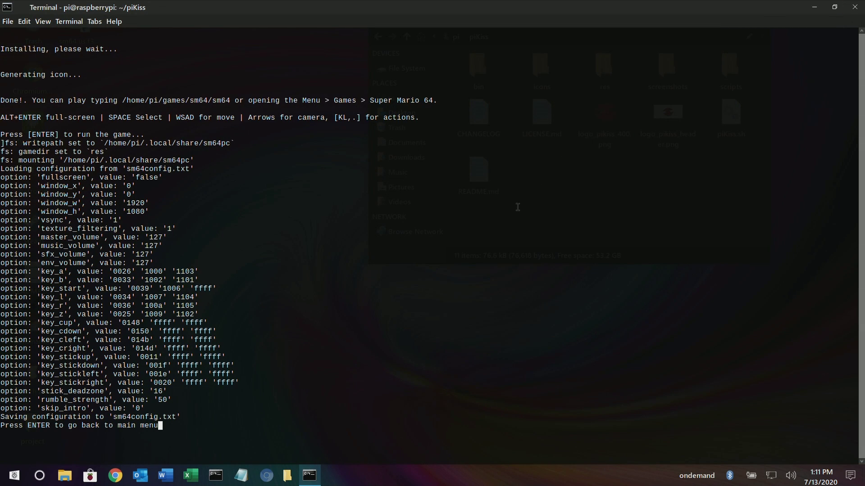
Return to the PiKiSS main menu and open the Games list.
{"action": "key", "text": "Return"}
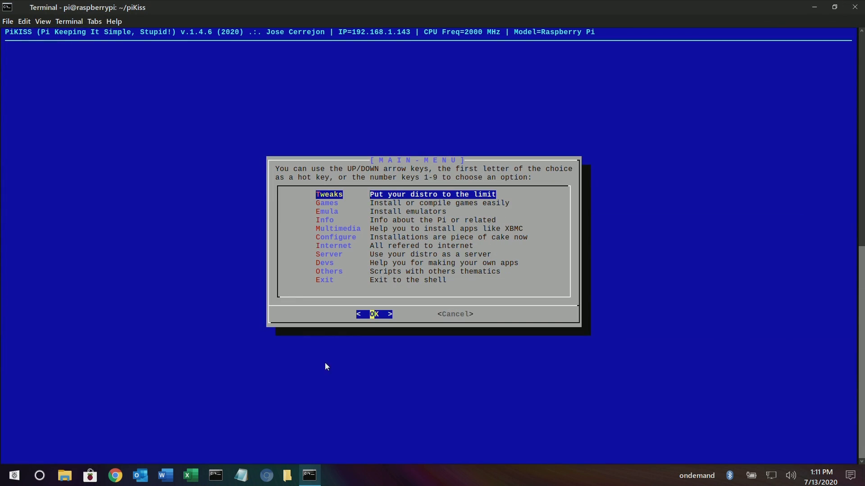
{"action": "key", "text": "Down"}
{"action": "key", "text": "Down"}
{"action": "key", "text": "Down"}
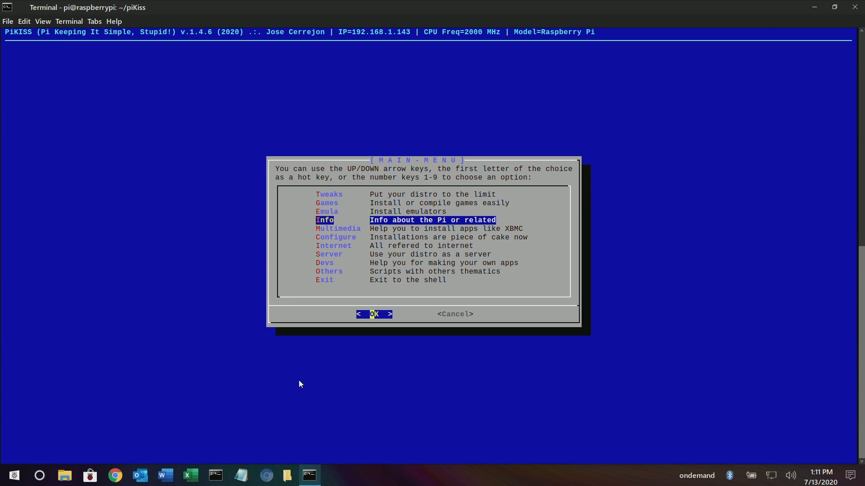
{"action": "key", "text": "Up"}
{"action": "key", "text": "Up"}
{"action": "key", "text": "Return"}
Select Dune 2 Legacy in the games list and start its installation.
{"action": "key", "text": "Down"}
{"action": "key", "text": "Down"}
{"action": "key", "text": "Down"}
{"action": "key", "text": "Down"}
{"action": "key", "text": "Up"}
{"action": "key", "text": "Up"}
{"action": "key", "text": "Down"}
{"action": "key", "text": "Down"}
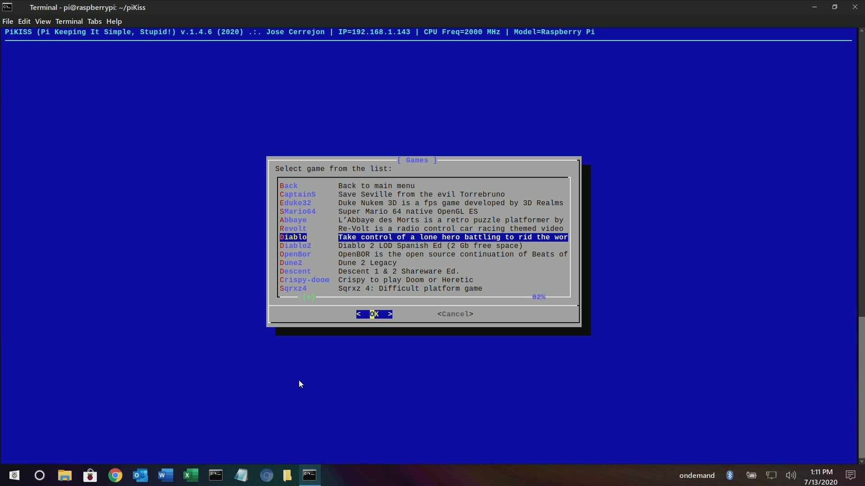
{"action": "key", "text": "Down"}
{"action": "key", "text": "Down"}
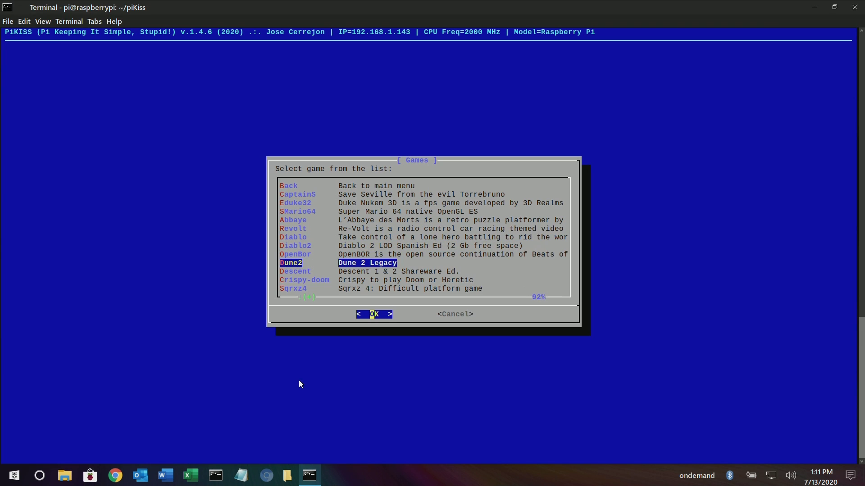
{"action": "key", "text": "Down"}
{"action": "key", "text": "Down"}
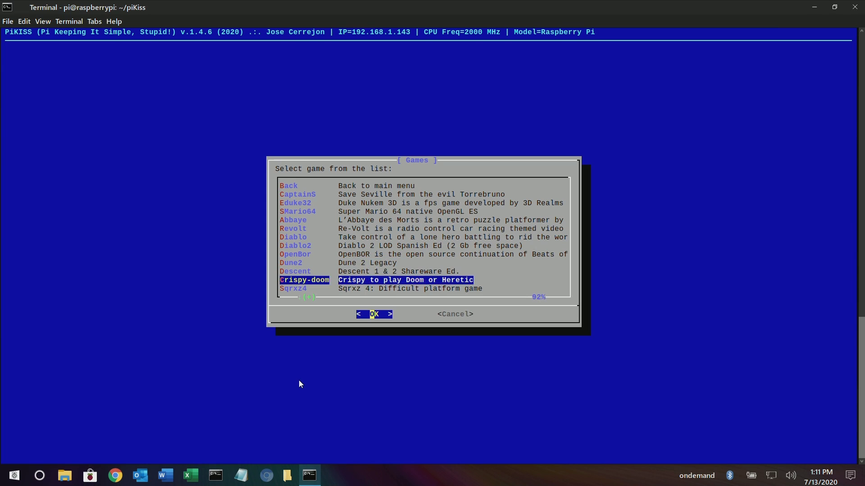
{"action": "key", "text": "Down"}
{"action": "key", "text": "Down"}
{"action": "key", "text": "Up"}
{"action": "key", "text": "Up"}
{"action": "key", "text": "Up"}
{"action": "key", "text": "Up"}
{"action": "key", "text": "Return"}
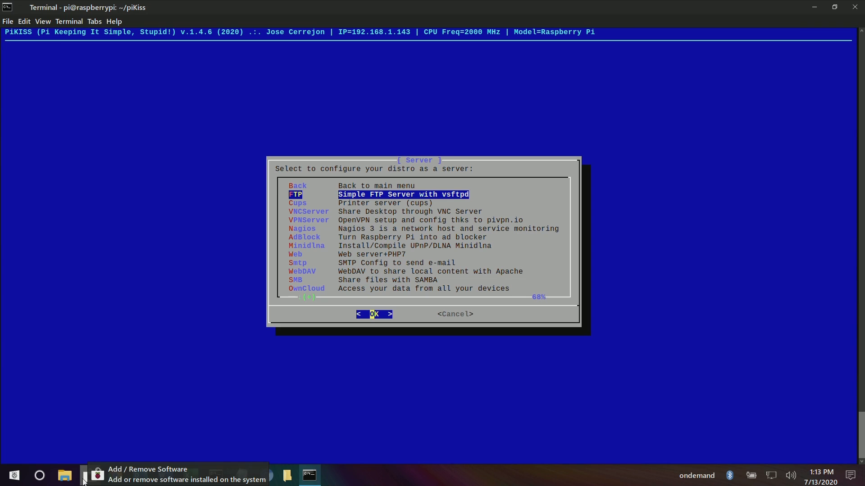
{"action": "key", "text": "Down"}
{"action": "key", "text": "Down"}
{"action": "key", "text": "Down"}
{"action": "key", "text": "Down"}
{"action": "key", "text": "Down"}
{"action": "key", "text": "Down"}
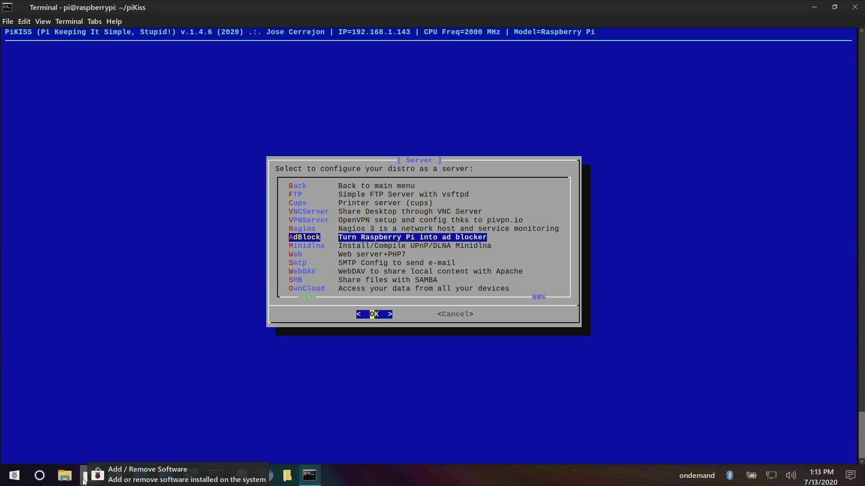
Scroll through the Server options (Nagios, Upd, BtSync, OctoPrint) down to the last entry.
{"action": "key", "text": "Up"}
{"action": "key", "text": "Down"}
{"action": "key", "text": "Down"}
{"action": "key", "text": "Down"}
{"action": "key", "text": "Down"}
{"action": "key", "text": "Down"}
{"action": "key", "text": "Down"}
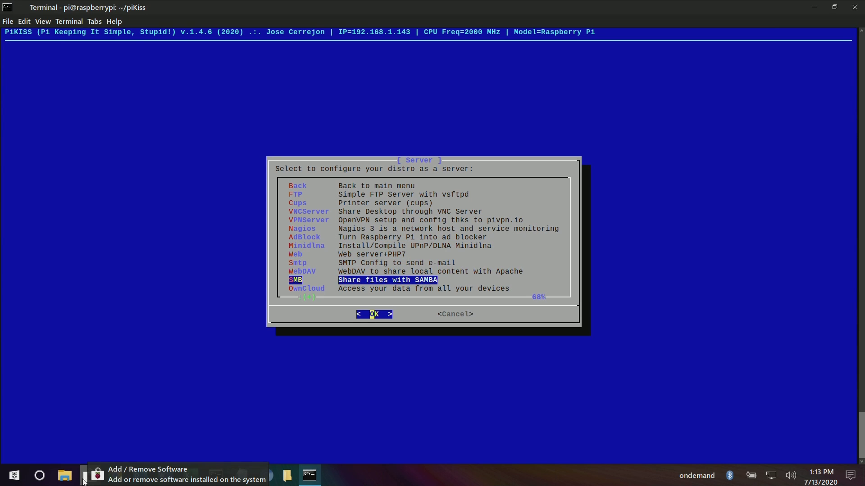
{"action": "key", "text": "Down"}
{"action": "key", "text": "Down"}
{"action": "key", "text": "Down"}
{"action": "key", "text": "Down"}
{"action": "key", "text": "Down"}
{"action": "key", "text": "Down"}
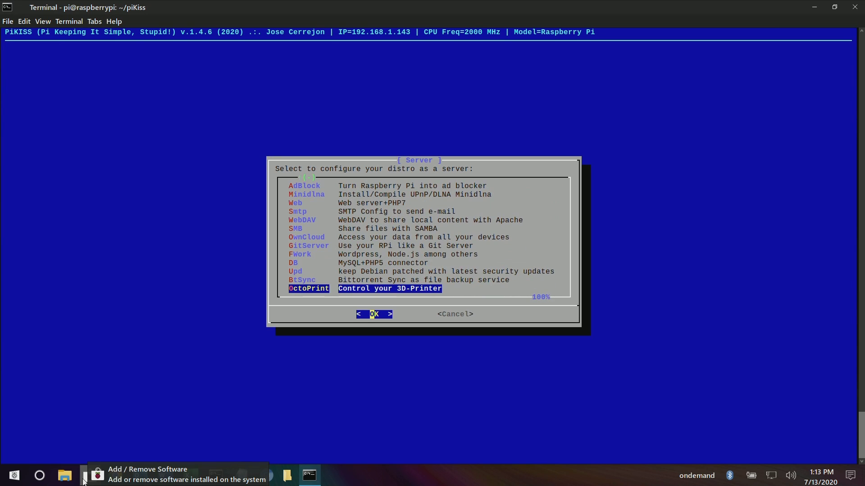
{"action": "key", "text": "Up"}
{"action": "key", "text": "Up"}
{"action": "key", "text": "Up"}
{"action": "key", "text": "Up"}
{"action": "key", "text": "Up"}
{"action": "key", "text": "Up"}
{"action": "key", "text": "Up"}
{"action": "key", "text": "Up"}
{"action": "key", "text": "Up"}
{"action": "key", "text": "Up"}
{"action": "key", "text": "Up"}
{"action": "key", "text": "Up"}
{"action": "key", "text": "Up"}
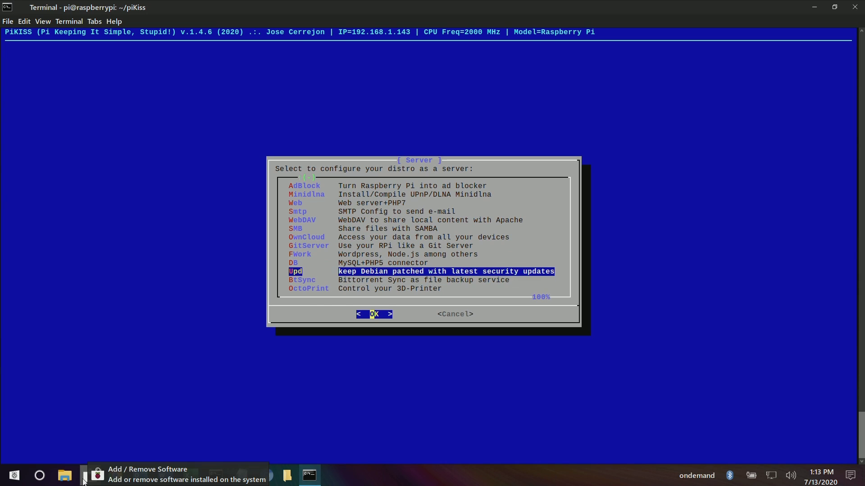
{"action": "key", "text": "Tab"}
{"action": "key", "text": "Tab"}
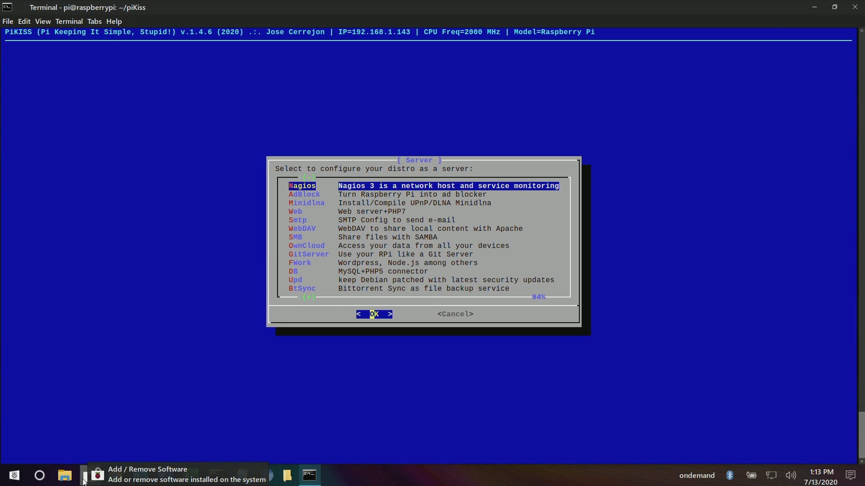
{"action": "key", "text": "Up"}
{"action": "key", "text": "Up"}
{"action": "key", "text": "Up"}
{"action": "key", "text": "Up"}
{"action": "key", "text": "Up"}
{"action": "key", "text": "Down"}
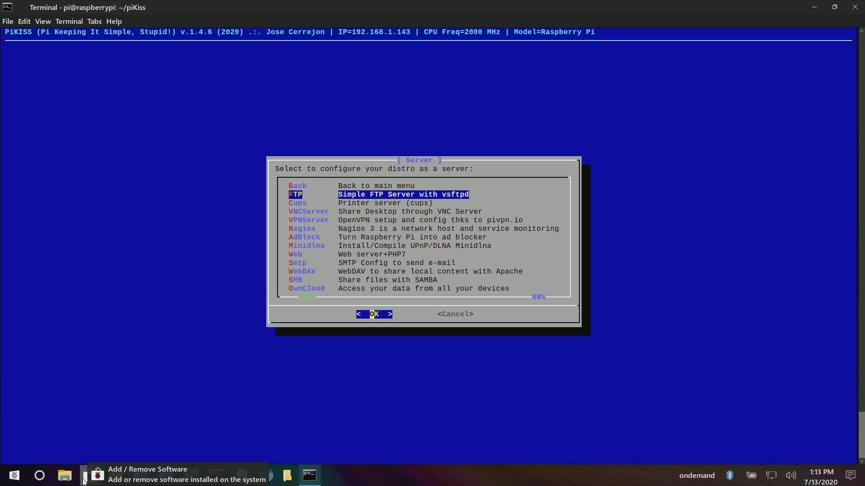
{"action": "key", "text": "Down"}
{"action": "key", "text": "Down"}
{"action": "key", "text": "Down"}
{"action": "key", "text": "Down"}
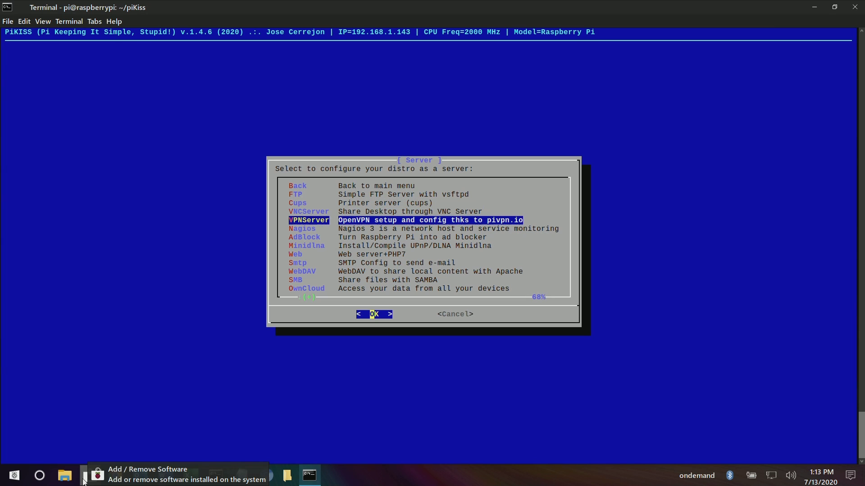
{"action": "key", "text": "Down"}
{"action": "key", "text": "Down"}
{"action": "key", "text": "Down"}
{"action": "key", "text": "Down"}
{"action": "key", "text": "Down"}
{"action": "key", "text": "Down"}
{"action": "key", "text": "Down"}
{"action": "key", "text": "Down"}
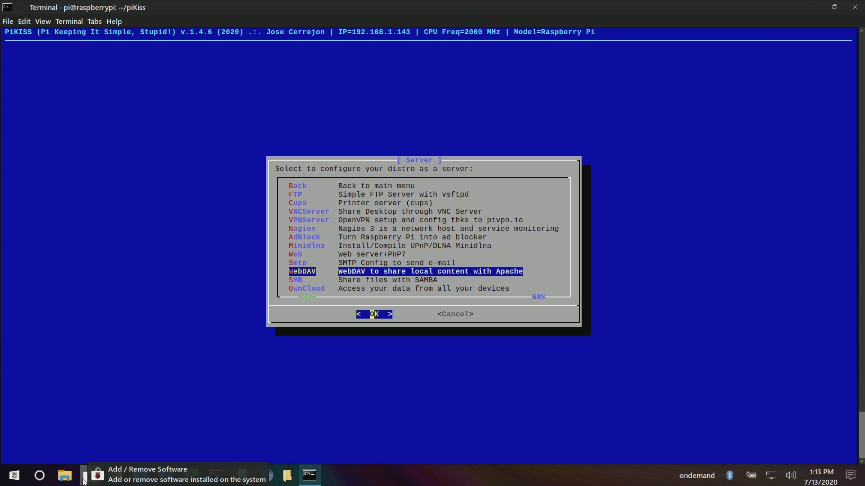
{"action": "key", "text": "Down"}
{"action": "key", "text": "Down"}
{"action": "key", "text": "Down"}
{"action": "key", "text": "Down"}
{"action": "key", "text": "Down"}
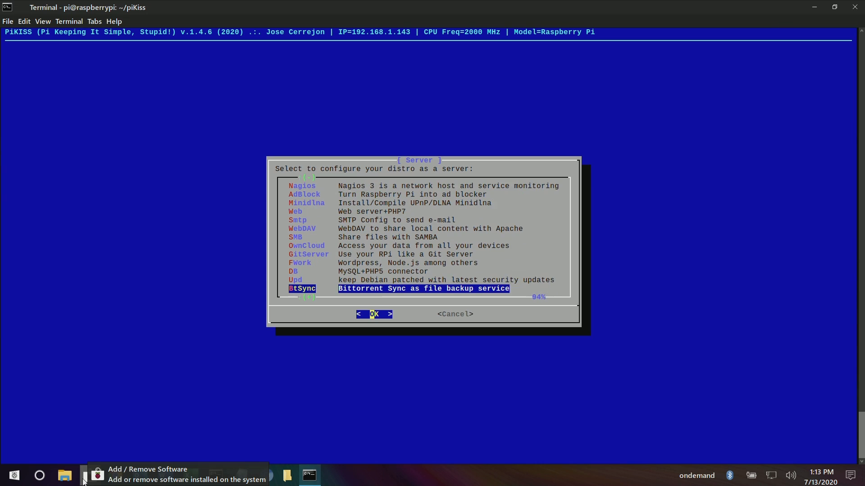
Cancel out of the Server list back to the PiKiSS main menu.
{"action": "key", "text": "Tab"}
{"action": "key", "text": "Return"}
{"action": "key", "text": "Down"}
{"action": "key", "text": "Down"}
{"action": "key", "text": "Down"}
{"action": "key", "text": "Down"}
{"action": "key", "text": "Down"}
{"action": "key", "text": "Down"}
{"action": "key", "text": "Down"}
{"action": "key", "text": "Down"}
{"action": "key", "text": "Down"}
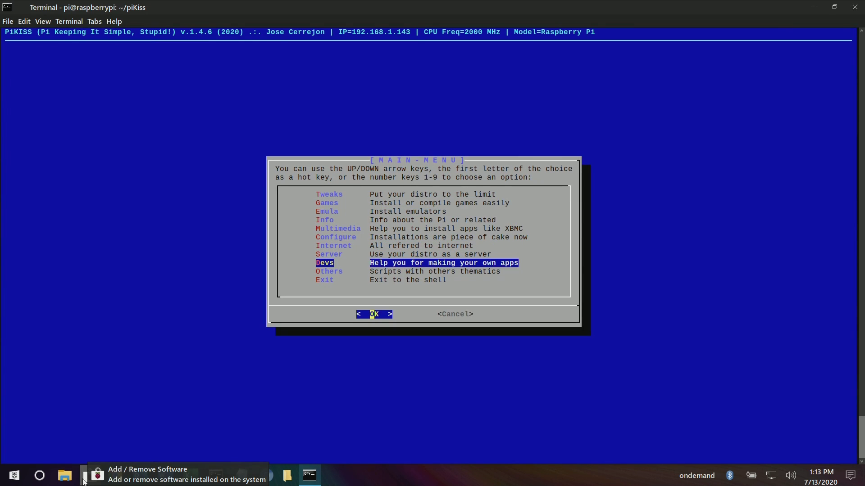
Open the Tweaks submenu and cancel back to the main menu.
{"action": "key", "text": "Up"}
{"action": "key", "text": "Up"}
{"action": "key", "text": "Up"}
{"action": "key", "text": "Up"}
{"action": "key", "text": "Up"}
{"action": "key", "text": "Up"}
{"action": "key", "text": "Up"}
{"action": "key", "text": "Up"}
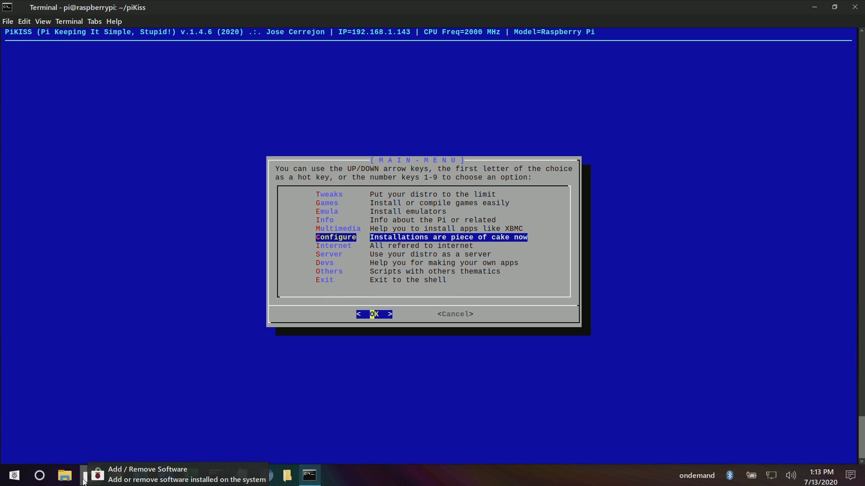
{"action": "key", "text": "Up"}
{"action": "key", "text": "Return"}
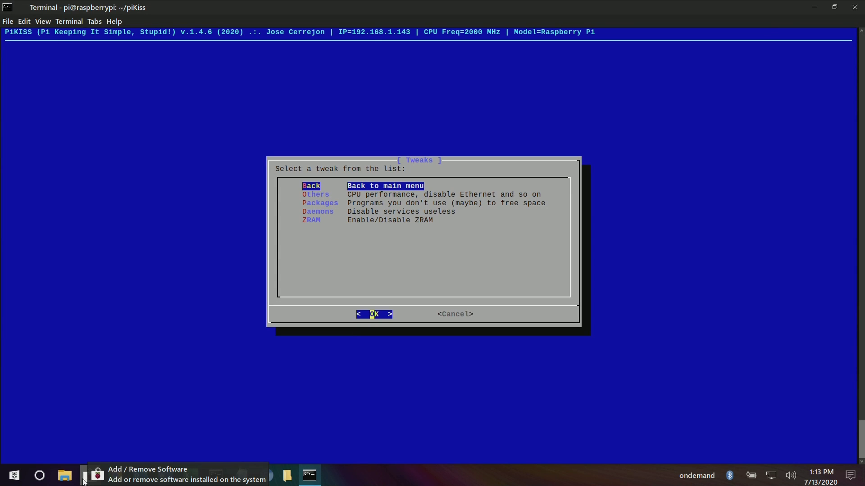
{"action": "key", "text": "Tab"}
{"action": "key", "text": "Return"}
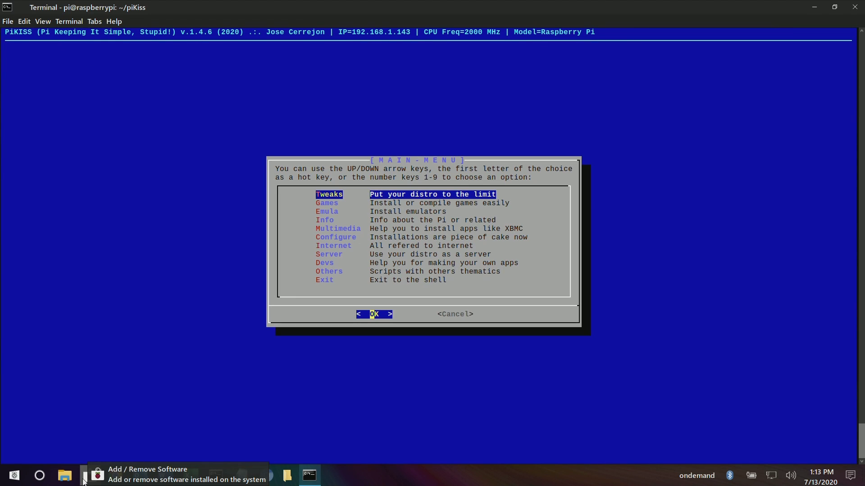
Open Games and scroll past Dune 2 Legacy and Descent to Sqrxz4 and Xump, then back to Crispy-doom.
{"action": "key", "text": "Down"}
{"action": "key", "text": "Return"}
{"action": "key", "text": "Down"}
{"action": "key", "text": "Down"}
{"action": "key", "text": "Down"}
{"action": "key", "text": "Down"}
{"action": "key", "text": "Down"}
{"action": "key", "text": "Down"}
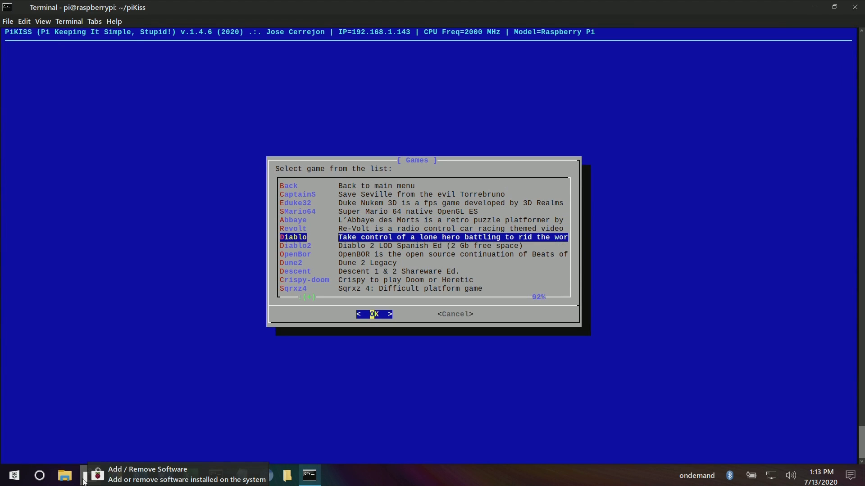
{"action": "key", "text": "Down"}
{"action": "key", "text": "Up"}
{"action": "key", "text": "Up"}
{"action": "key", "text": "Up"}
{"action": "key", "text": "Up"}
{"action": "key", "text": "Up"}
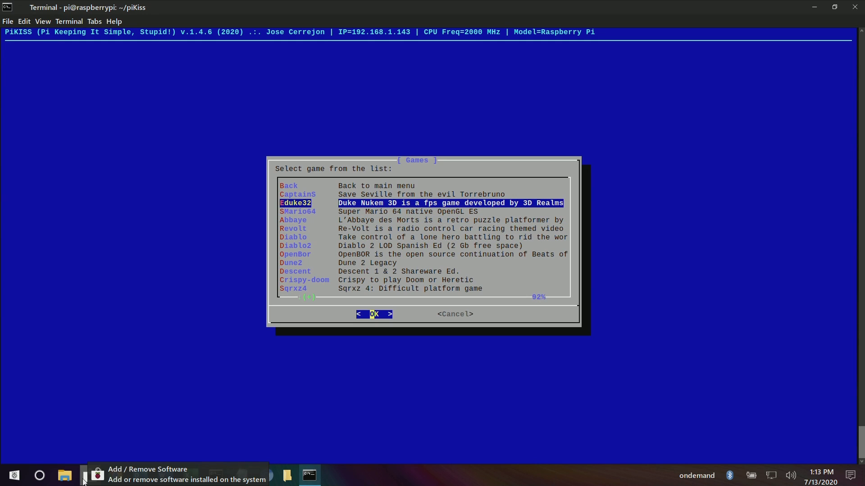
{"action": "key", "text": "Down"}
{"action": "key", "text": "Down"}
{"action": "key", "text": "Down"}
{"action": "key", "text": "Down"}
{"action": "key", "text": "Down"}
{"action": "key", "text": "Down"}
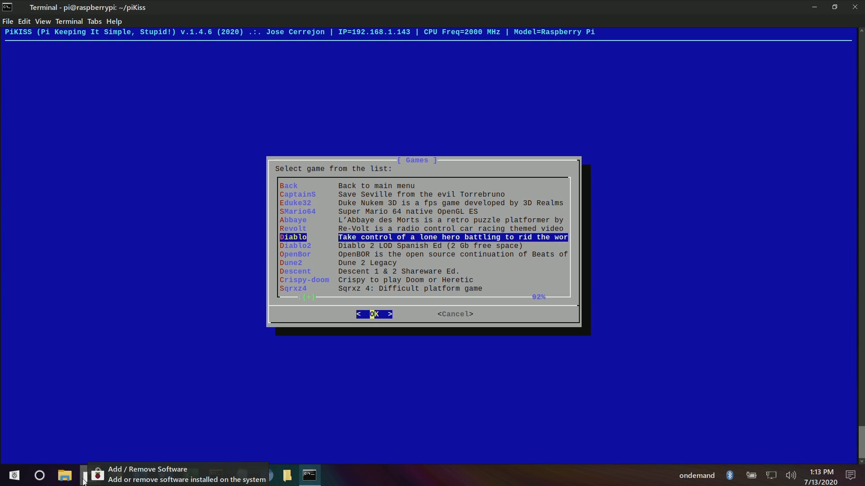
{"action": "key", "text": "Up"}
{"action": "key", "text": "Down"}
{"action": "key", "text": "Down"}
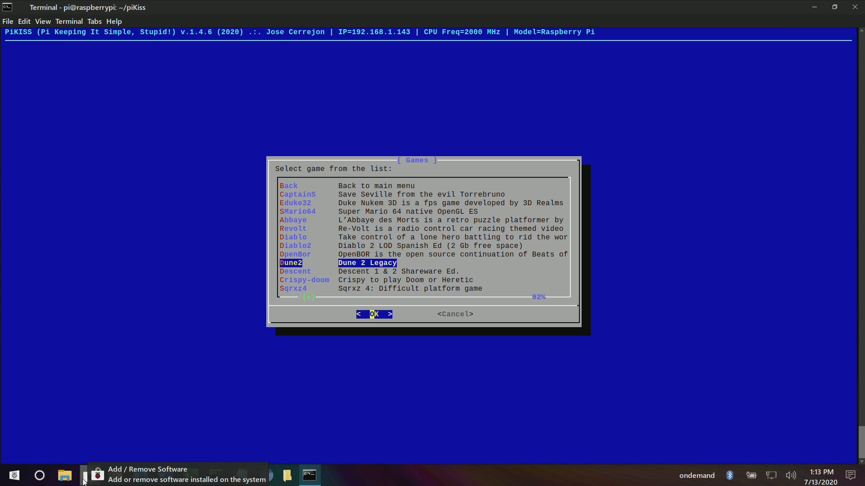
{"action": "key", "text": "Down"}
{"action": "key", "text": "Down"}
{"action": "key", "text": "Down"}
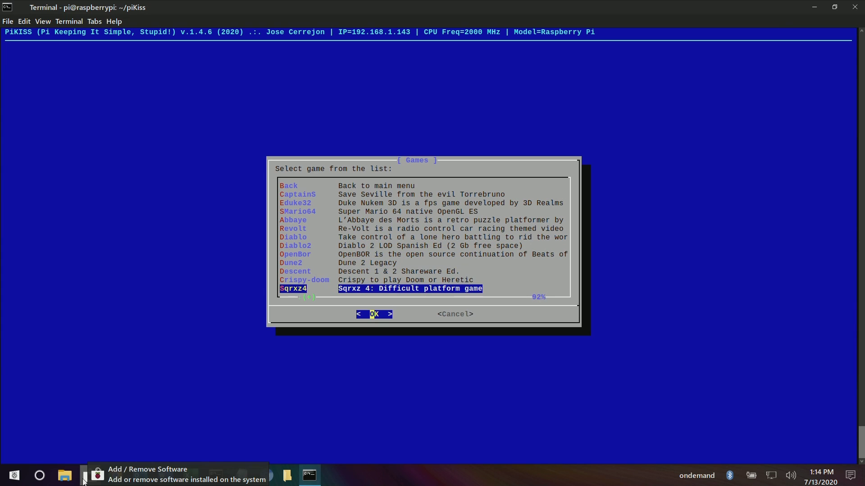
{"action": "key", "text": "Down"}
{"action": "key", "text": "Up"}
{"action": "key", "text": "Up"}
{"action": "key", "text": "Tab"}
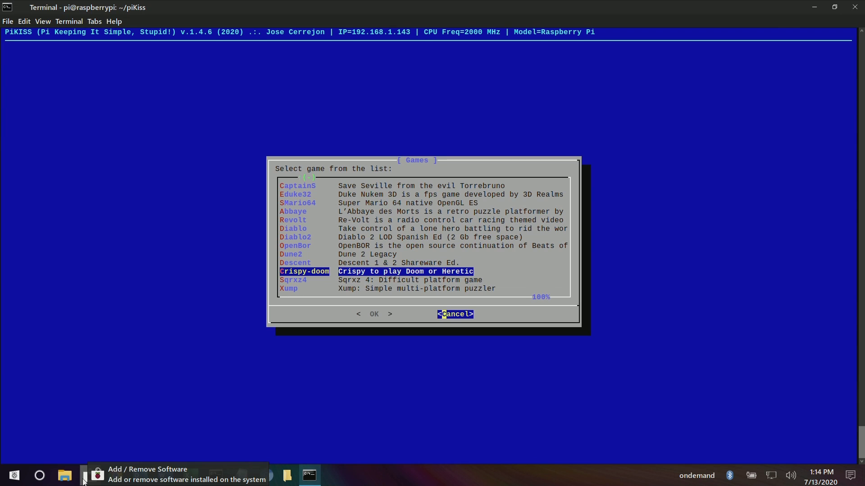
Leave the Games list and open Emulators, browsing down to DOSBox and ScummVM and back up.
{"action": "key", "text": "Return"}
{"action": "key", "text": "Down"}
{"action": "key", "text": "Down"}
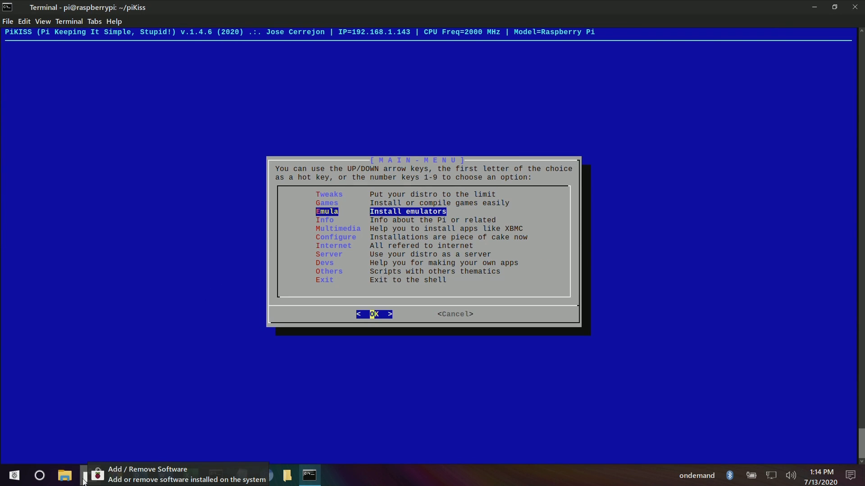
{"action": "key", "text": "Return"}
{"action": "key", "text": "Down"}
{"action": "key", "text": "Down"}
{"action": "key", "text": "Down"}
{"action": "key", "text": "Down"}
{"action": "key", "text": "Down"}
{"action": "key", "text": "Down"}
{"action": "key", "text": "Down"}
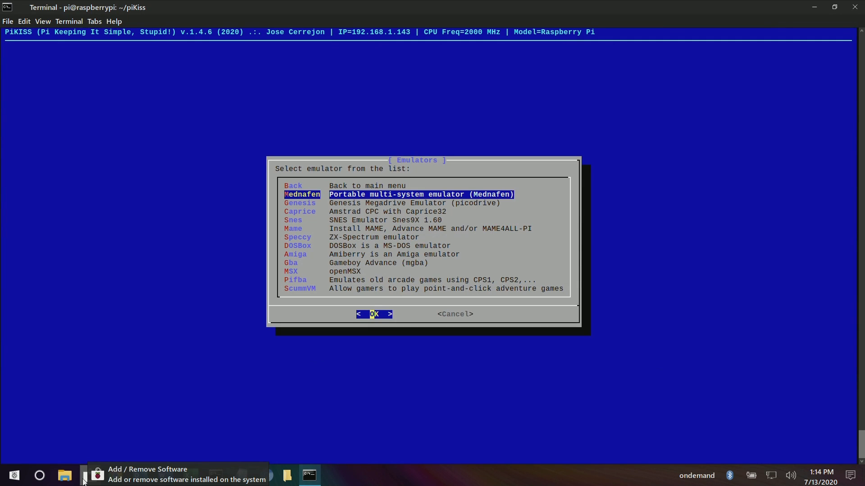
{"action": "key", "text": "Down"}
{"action": "key", "text": "Down"}
{"action": "key", "text": "Down"}
{"action": "key", "text": "Down"}
{"action": "key", "text": "Down"}
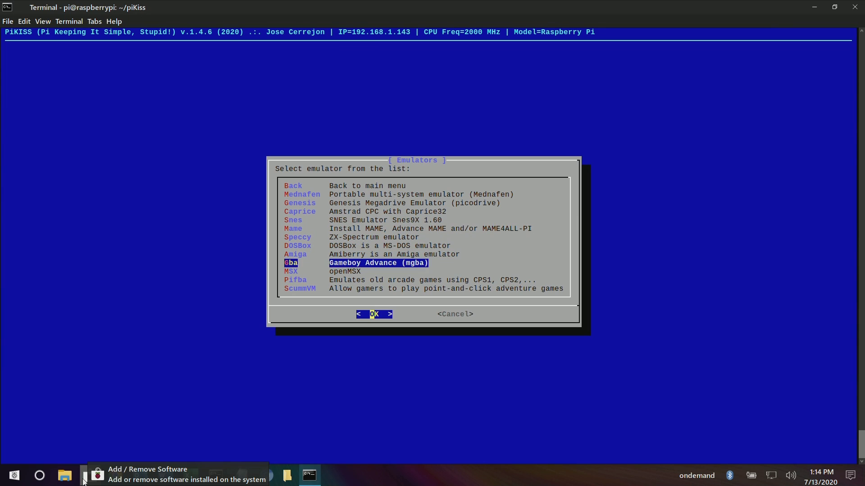
{"action": "key", "text": "Up"}
{"action": "key", "text": "Up"}
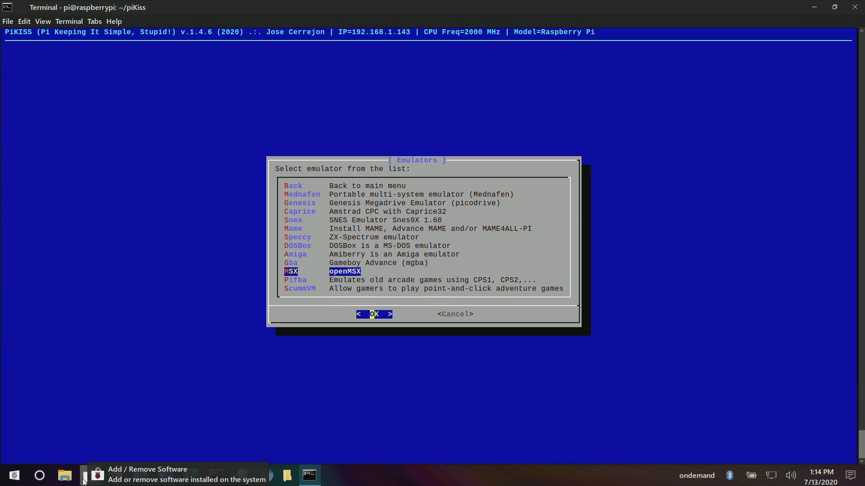
{"action": "key", "text": "Down"}
{"action": "key", "text": "Up"}
{"action": "key", "text": "Up"}
{"action": "key", "text": "Up"}
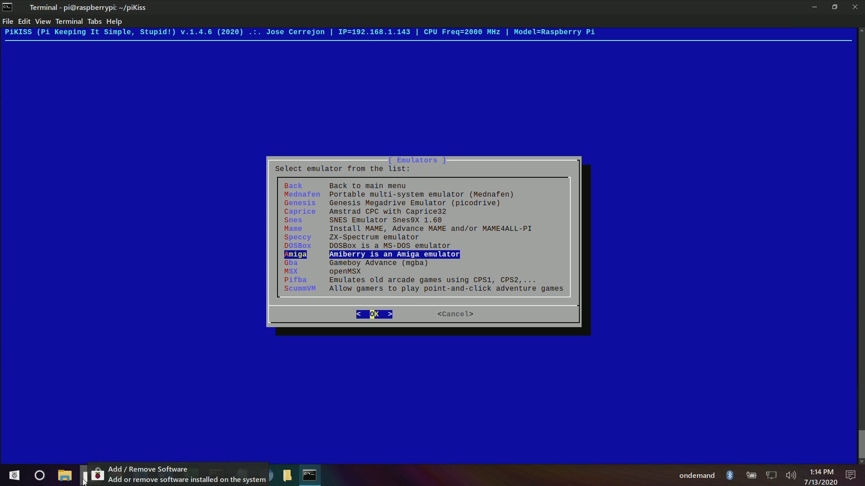
{"action": "key", "text": "Up"}
{"action": "key", "text": "Up"}
{"action": "key", "text": "Up"}
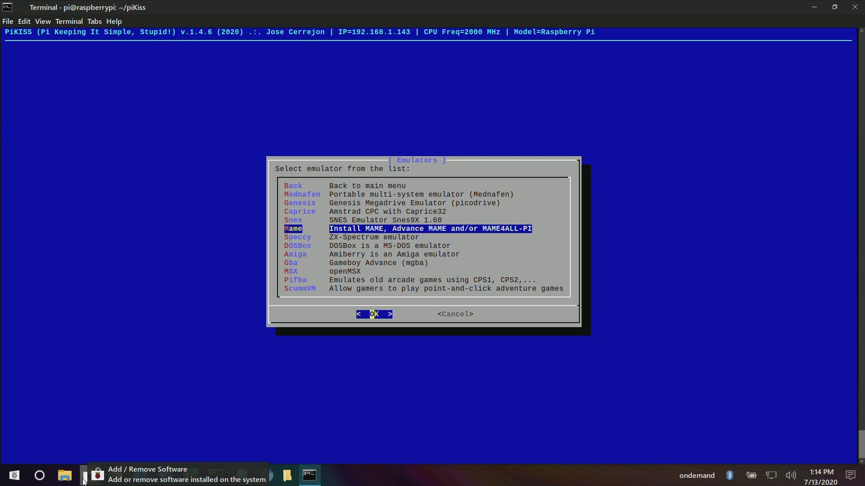
Scroll up through Mame, Snes, Caprice and Genesis to Mednafen, then choose Back to the main menu.
{"action": "key", "text": "Up"}
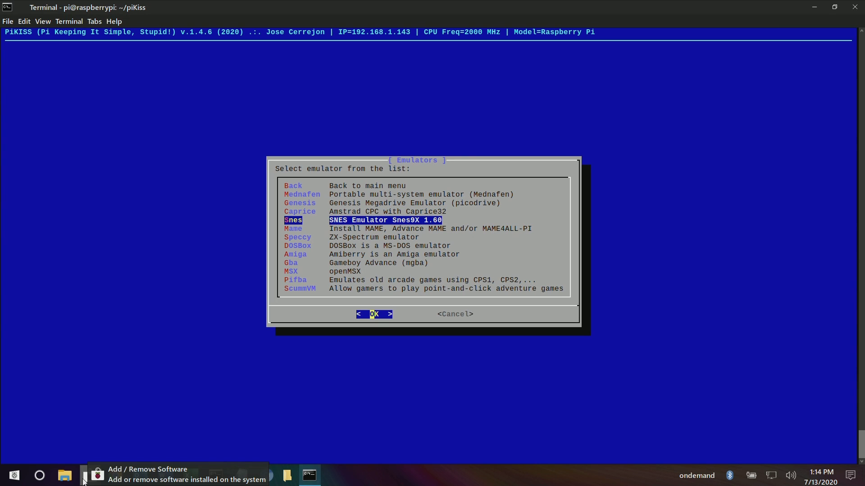
{"action": "key", "text": "Up"}
{"action": "key", "text": "Up"}
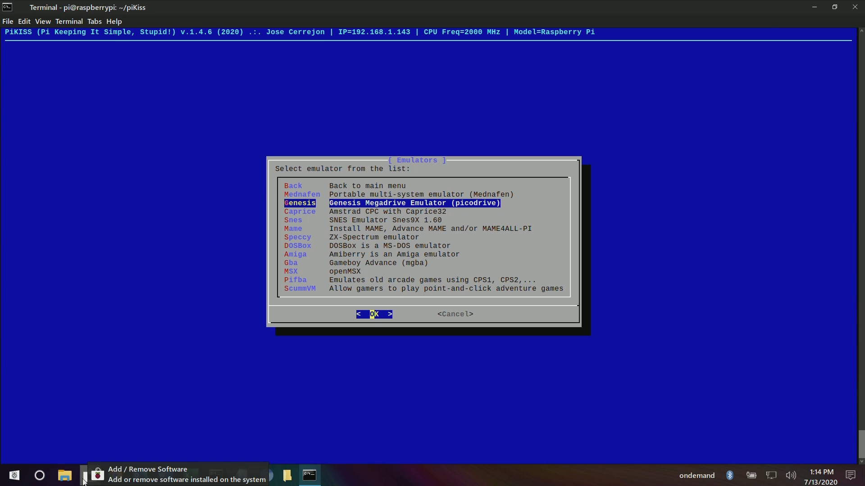
{"action": "key", "text": "Up"}
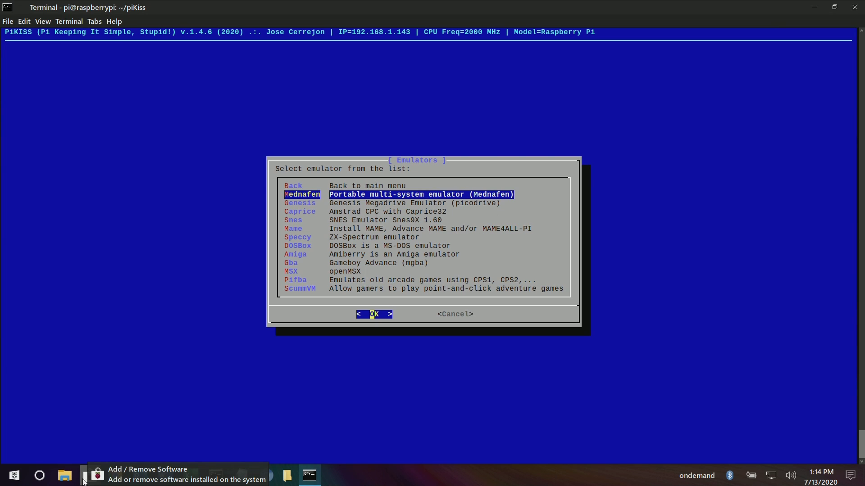
{"action": "key", "text": "Down"}
{"action": "key", "text": "Up"}
{"action": "key", "text": "Down"}
{"action": "key", "text": "Up"}
{"action": "key", "text": "Down"}
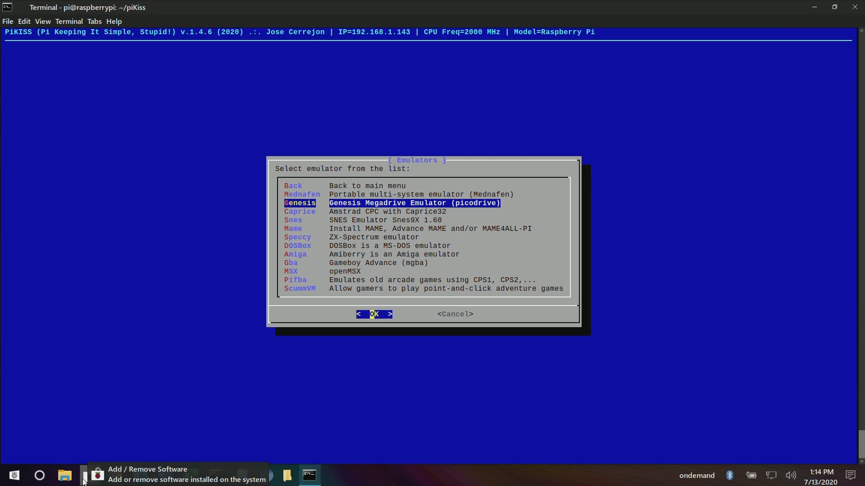
{"action": "key", "text": "Down"}
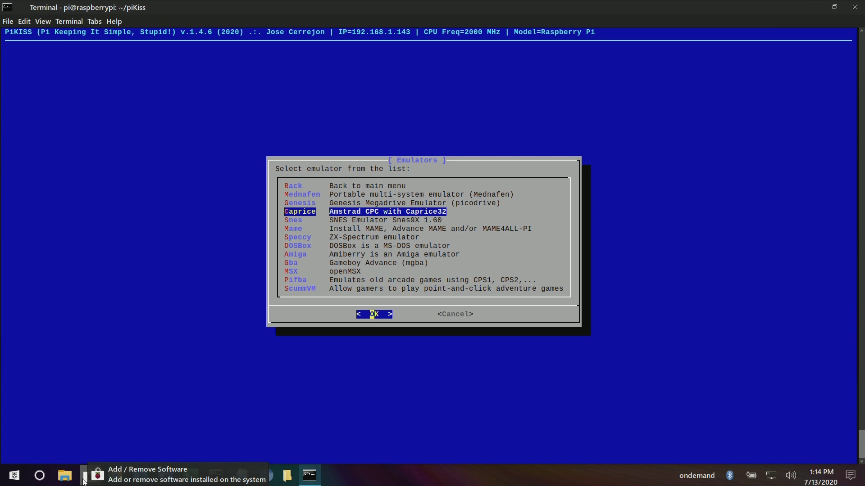
{"action": "key", "text": "Up"}
{"action": "key", "text": "Up"}
{"action": "key", "text": "Down"}
{"action": "key", "text": "Up"}
{"action": "key", "text": "Up"}
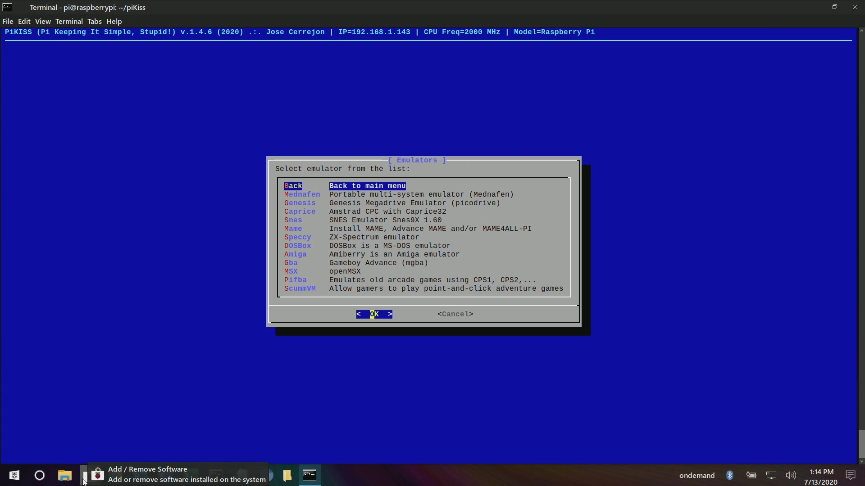
{"action": "key", "text": "Return"}
{"action": "key", "text": "Down"}
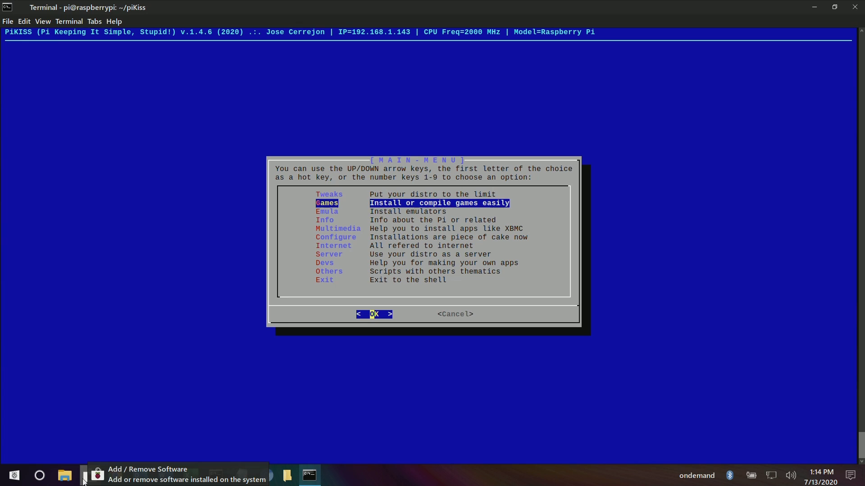
{"action": "key", "text": "Down"}
{"action": "key", "text": "Down"}
{"action": "key", "text": "Down"}
{"action": "key", "text": "Down"}
{"action": "key", "text": "Down"}
{"action": "key", "text": "Down"}
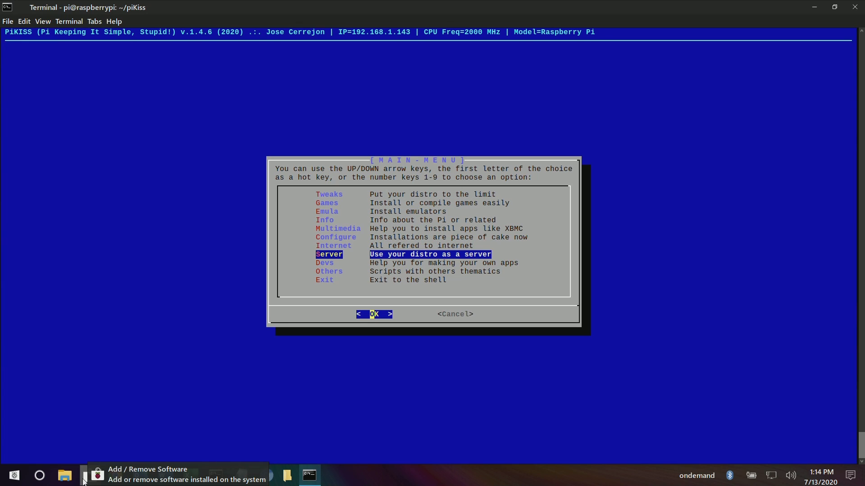
{"action": "key", "text": "Down"}
{"action": "key", "text": "Down"}
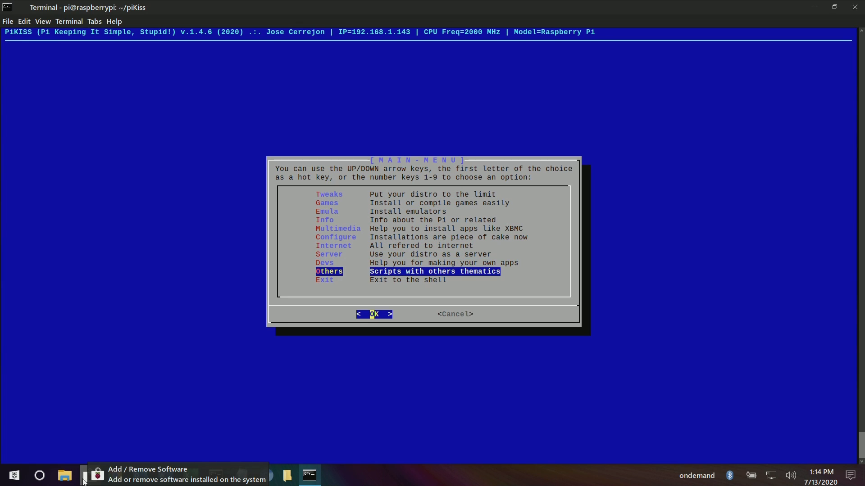
{"action": "key", "text": "Up"}
{"action": "key", "text": "Up"}
{"action": "key", "text": "Up"}
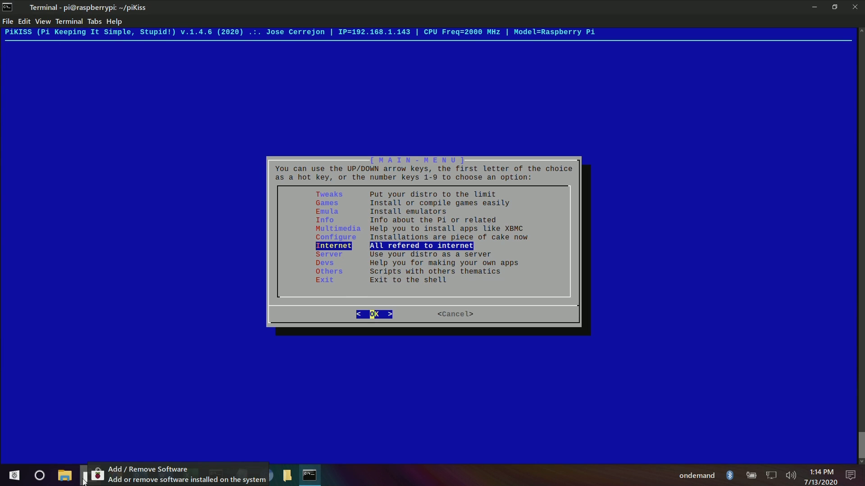
{"action": "key", "text": "Up"}
{"action": "key", "text": "Up"}
{"action": "key", "text": "Return"}
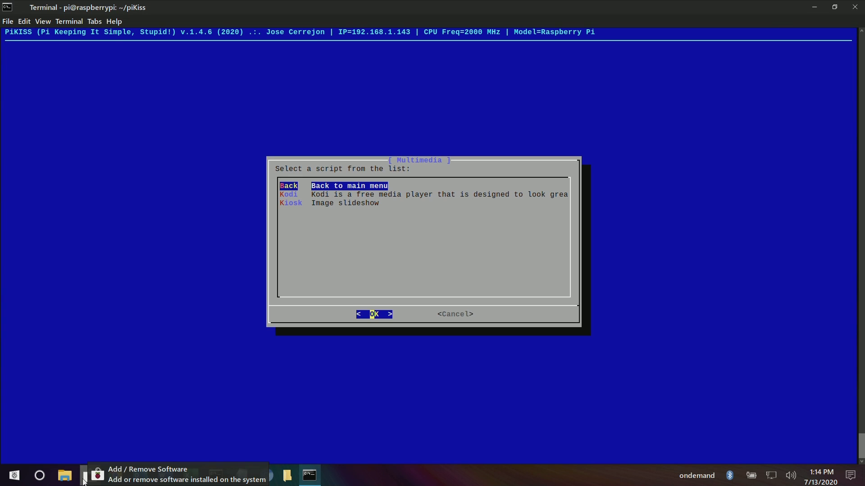
{"action": "key", "text": "Return"}
{"action": "key", "text": "Down"}
{"action": "key", "text": "Down"}
{"action": "key", "text": "Down"}
{"action": "key", "text": "Down"}
{"action": "key", "text": "Down"}
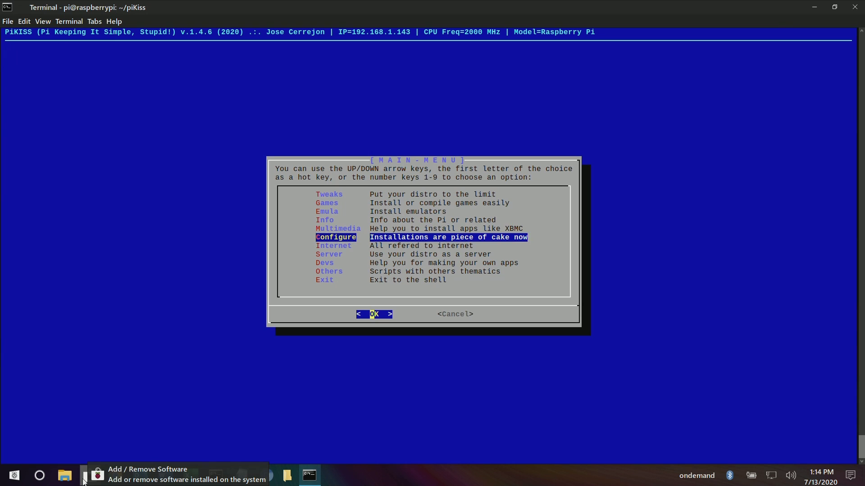
{"action": "key", "text": "Return"}
{"action": "key", "text": "Down"}
{"action": "key", "text": "Down"}
{"action": "key", "text": "Down"}
{"action": "key", "text": "Down"}
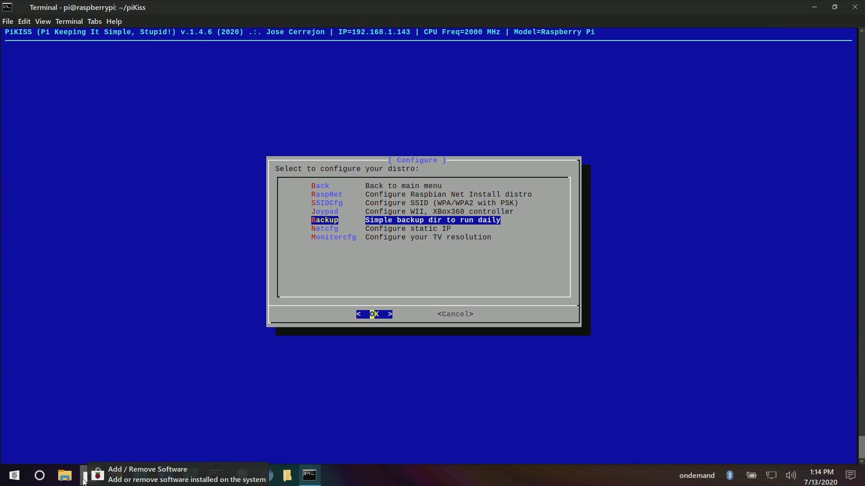
{"action": "key", "text": "Down"}
{"action": "key", "text": "Down"}
{"action": "key", "text": "Tab"}
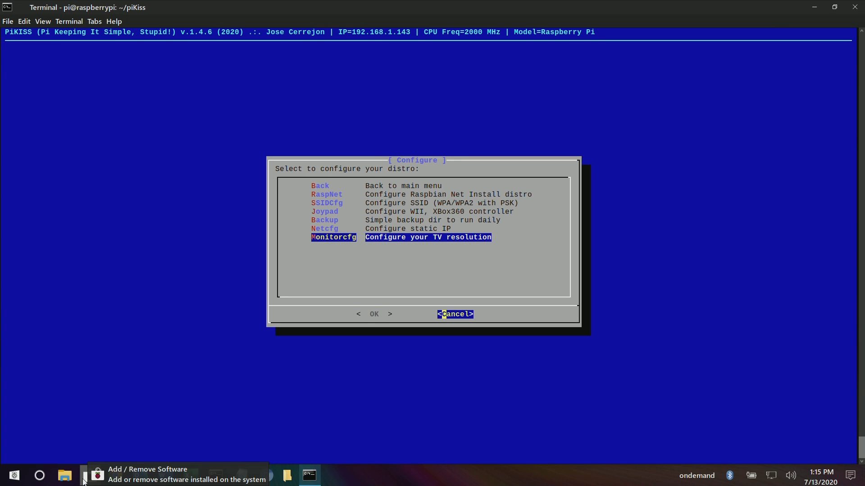
{"action": "key", "text": "Return"}
{"action": "key", "text": "Down"}
{"action": "key", "text": "Down"}
{"action": "key", "text": "Down"}
{"action": "key", "text": "Down"}
{"action": "key", "text": "Down"}
{"action": "key", "text": "Down"}
{"action": "key", "text": "Down"}
{"action": "key", "text": "Down"}
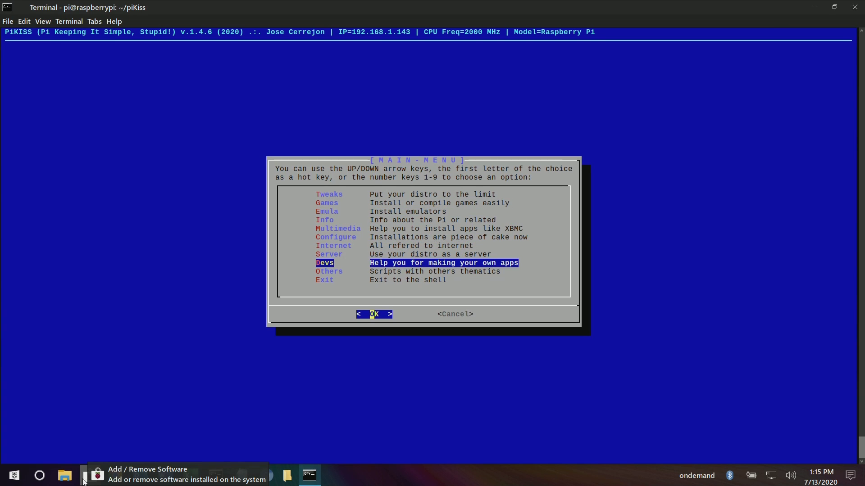
Open the Developers submenu down to the QT5 entry, then escape back to the main menu.
{"action": "key", "text": "Up"}
{"action": "key", "text": "Down"}
{"action": "key", "text": "Return"}
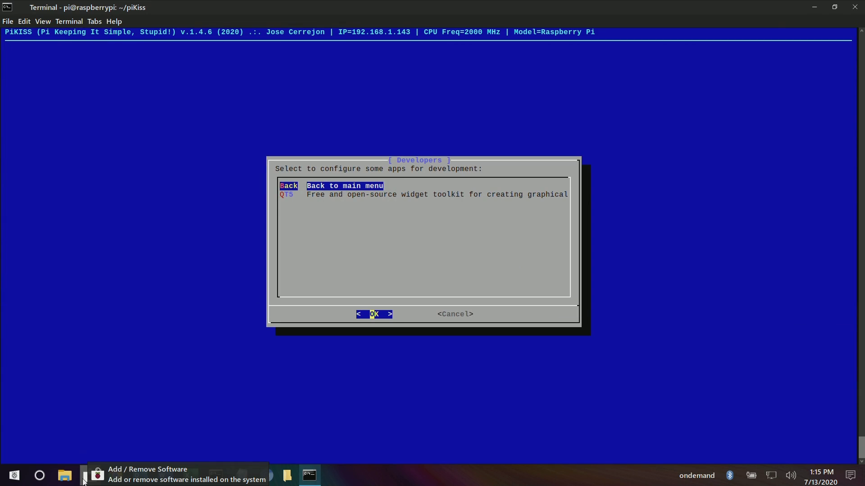
{"action": "key", "text": "Down"}
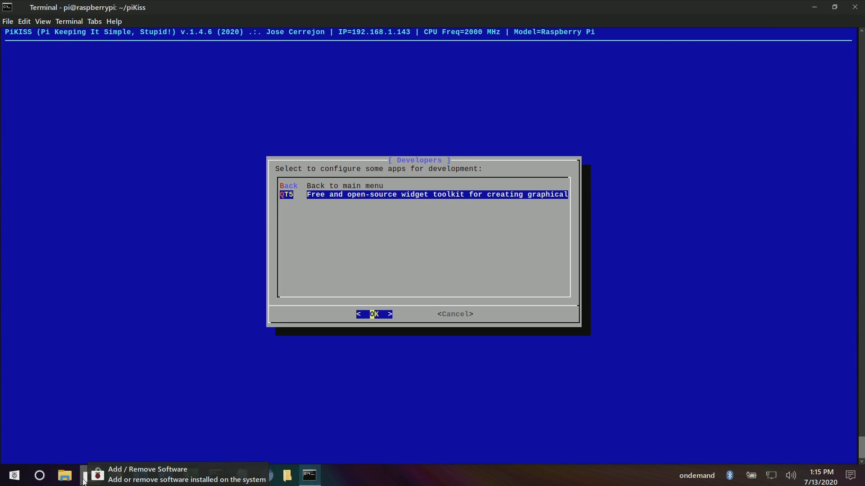
{"action": "key", "text": "Escape"}
Open the Others scripts submenu and browse its entries, including Aircrack and Fixes.
{"action": "key", "text": "Down"}
{"action": "key", "text": "s"}
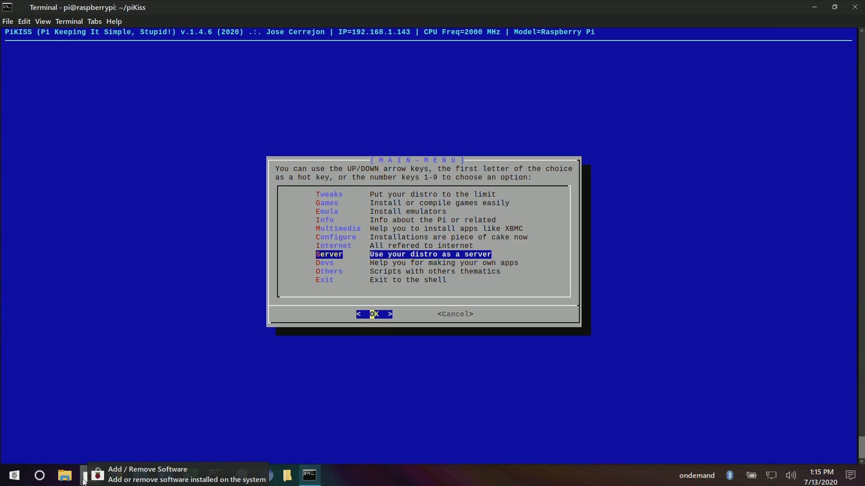
{"action": "key", "text": "Down"}
{"action": "key", "text": "Down"}
{"action": "key", "text": "Return"}
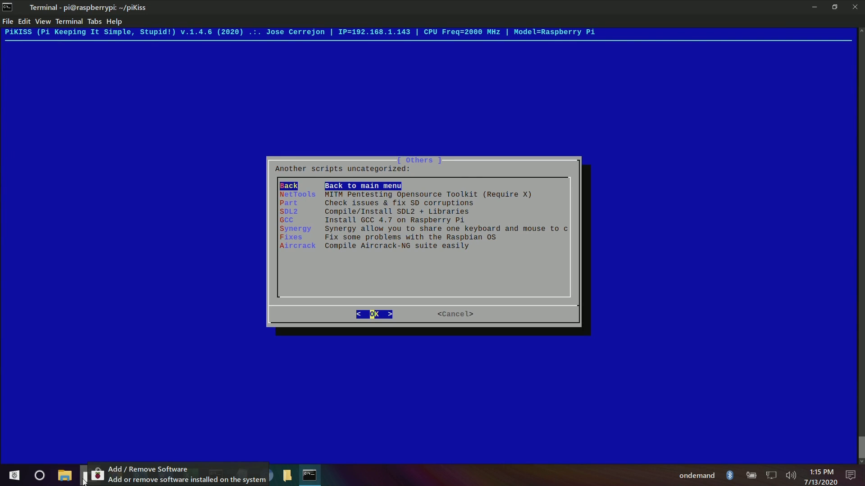
{"action": "key", "text": "Down"}
{"action": "key", "text": "Down"}
{"action": "key", "text": "Down"}
{"action": "key", "text": "Down"}
{"action": "key", "text": "Down"}
{"action": "key", "text": "Down"}
{"action": "key", "text": "Down"}
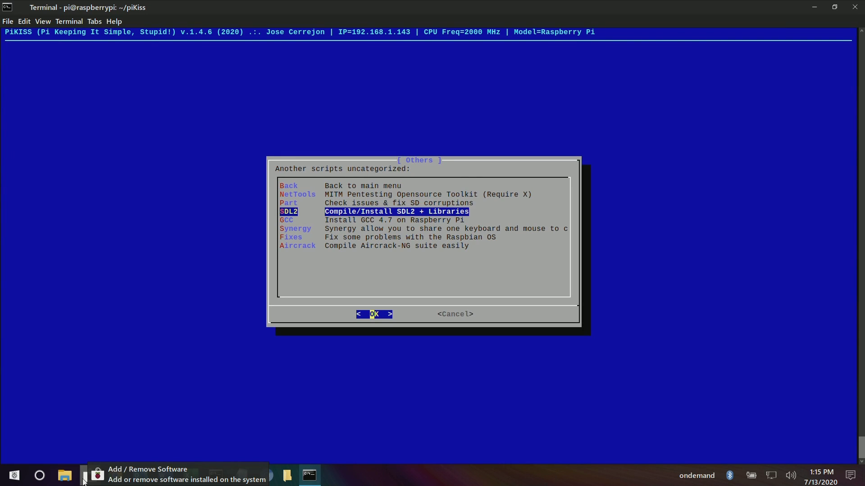
{"action": "key", "text": "Up"}
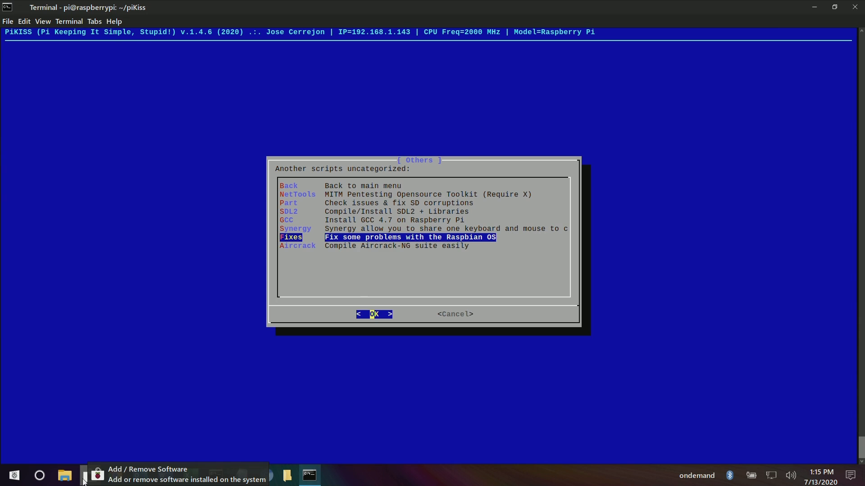
{"action": "key", "text": "Up"}
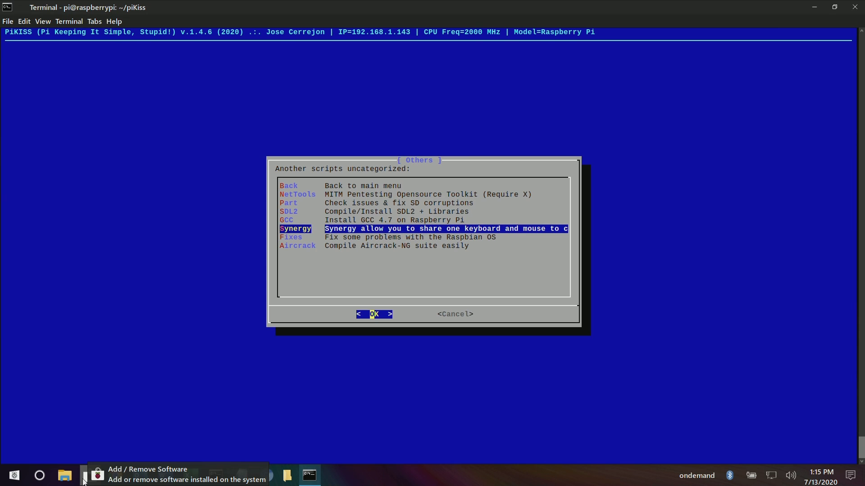
{"action": "key", "text": "Up"}
{"action": "key", "text": "Up"}
Cancel back to the main menu and open the Games list of installable titles.
{"action": "key", "text": "Up"}
{"action": "key", "text": "Down"}
{"action": "key", "text": "Down"}
{"action": "key", "text": "Down"}
{"action": "key", "text": "Tab"}
{"action": "key", "text": "Return"}
{"action": "key", "text": "Down"}
{"action": "key", "text": "Down"}
{"action": "key", "text": "Down"}
{"action": "key", "text": "Down"}
{"action": "key", "text": "Down"}
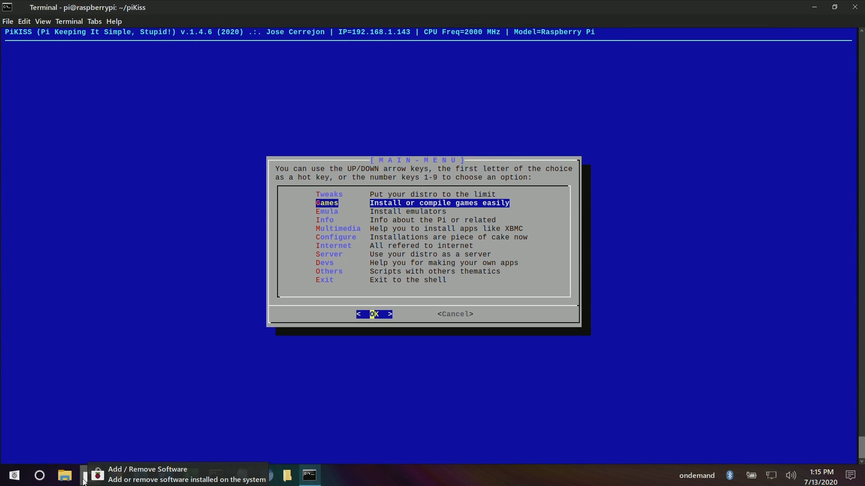
{"action": "key", "text": "Up"}
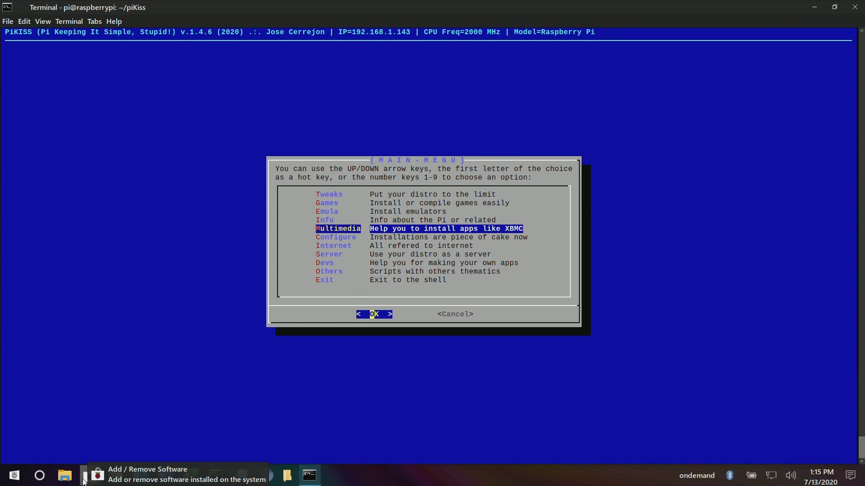
{"action": "key", "text": "Up"}
{"action": "key", "text": "Up"}
{"action": "key", "text": "Up"}
{"action": "key", "text": "Return"}
{"action": "key", "text": "Down"}
{"action": "key", "text": "Down"}
{"action": "key", "text": "Down"}
{"action": "key", "text": "Down"}
{"action": "key", "text": "Down"}
{"action": "key", "text": "Down"}
{"action": "key", "text": "Down"}
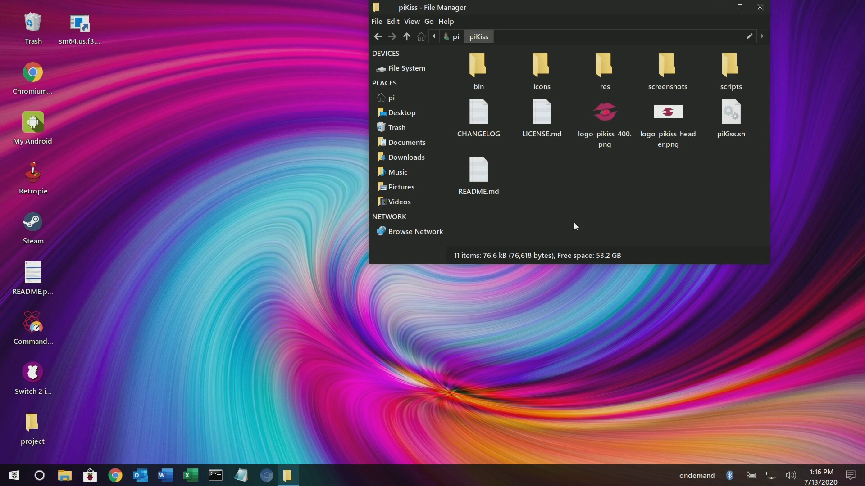
{"action": "left_click", "coordinate": [190, 116]}
{"action": "left_click", "coordinate": [14, 479]}
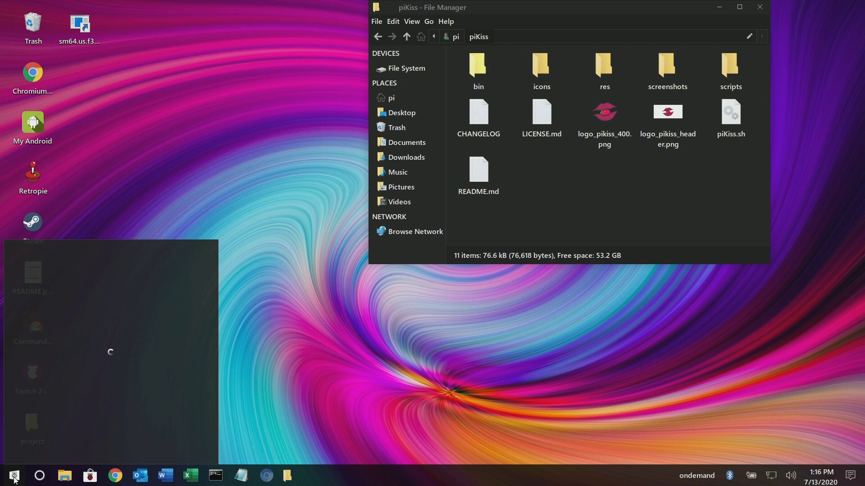
{"action": "left_click", "coordinate": [45, 355]}
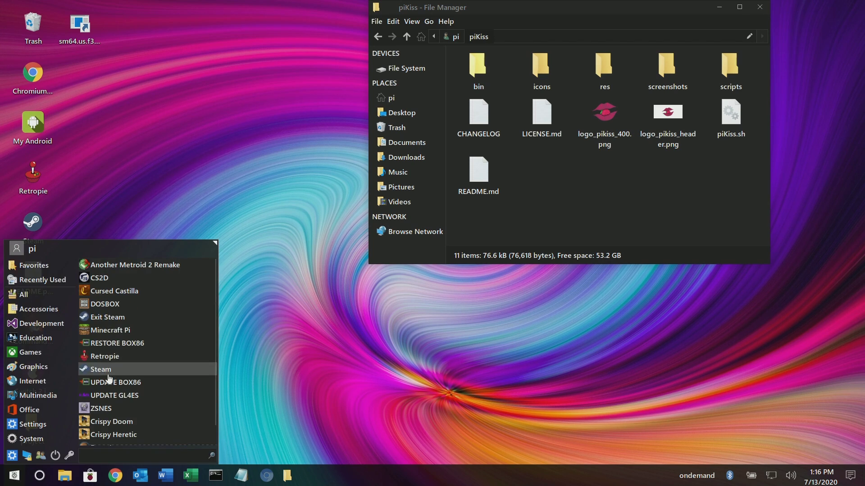
{"action": "scroll", "coordinate": [111, 383], "scroll_direction": "down", "scroll_amount": 2}
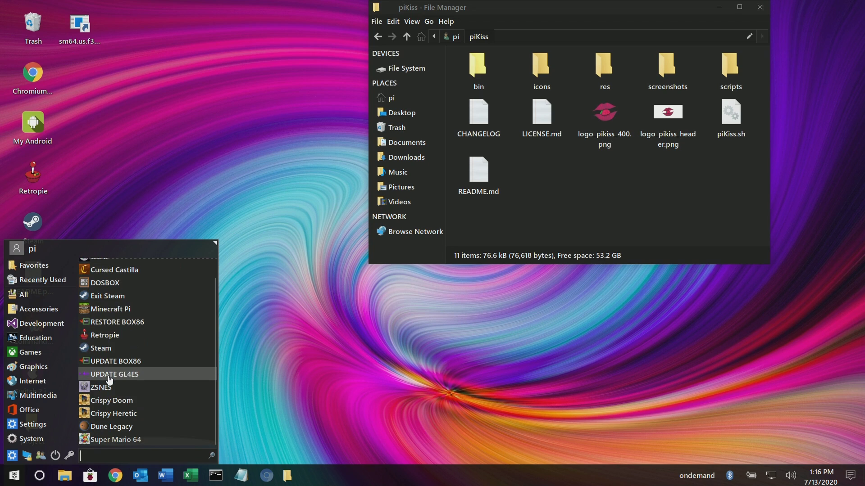
{"action": "left_click", "coordinate": [147, 440]}
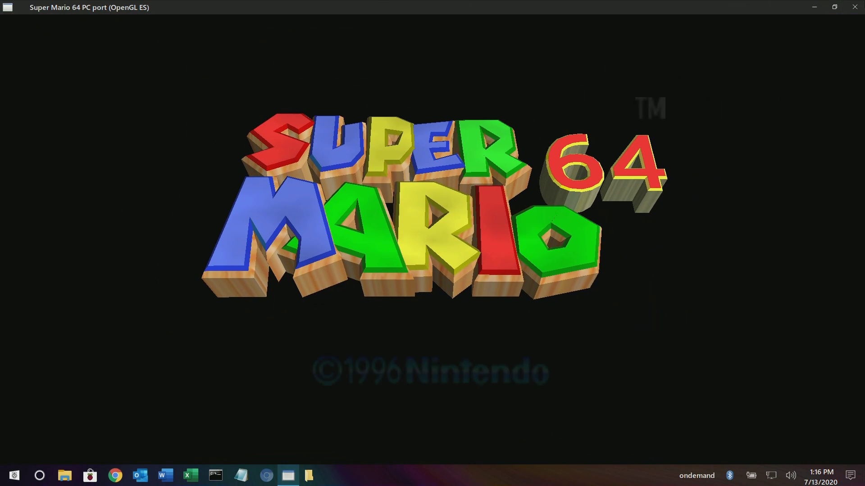
{"action": "left_click", "coordinate": [854, 7]}
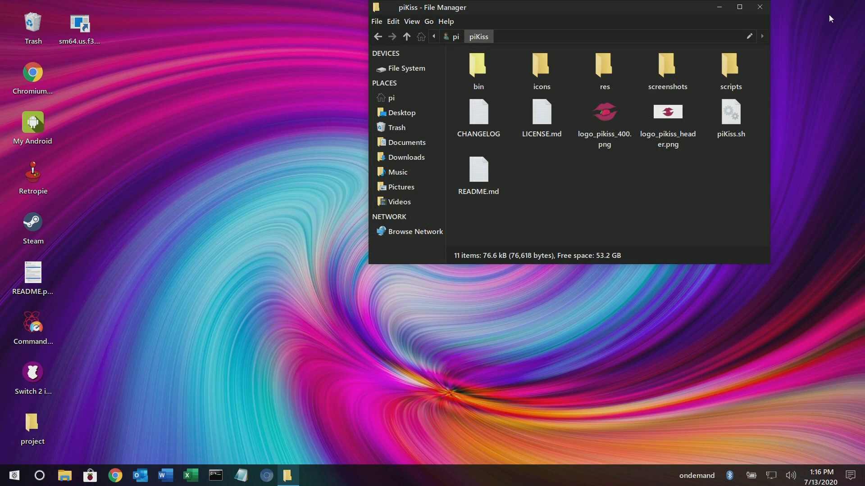
Browse the System, Internet and Graphics categories of the application menu, then close it.
{"action": "left_click", "coordinate": [14, 476]}
{"action": "left_click", "coordinate": [49, 434]}
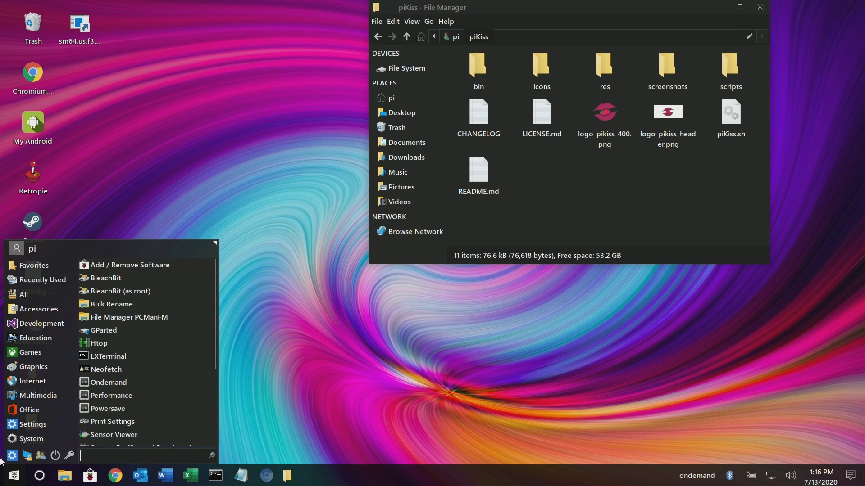
{"action": "left_click", "coordinate": [37, 384]}
{"action": "left_click", "coordinate": [34, 367]}
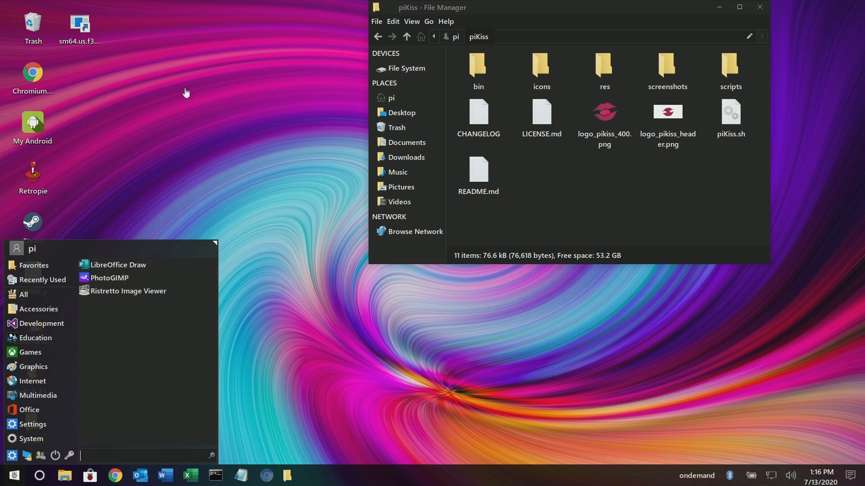
{"action": "left_click", "coordinate": [152, 188]}
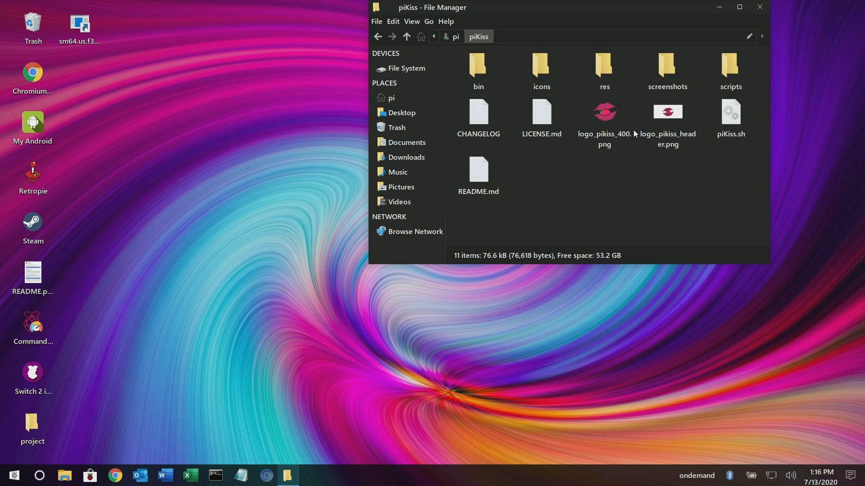
Launch Commander Pi from the desktop, view Overclock past its warning, then close it.
{"action": "double_click", "coordinate": [45, 317]}
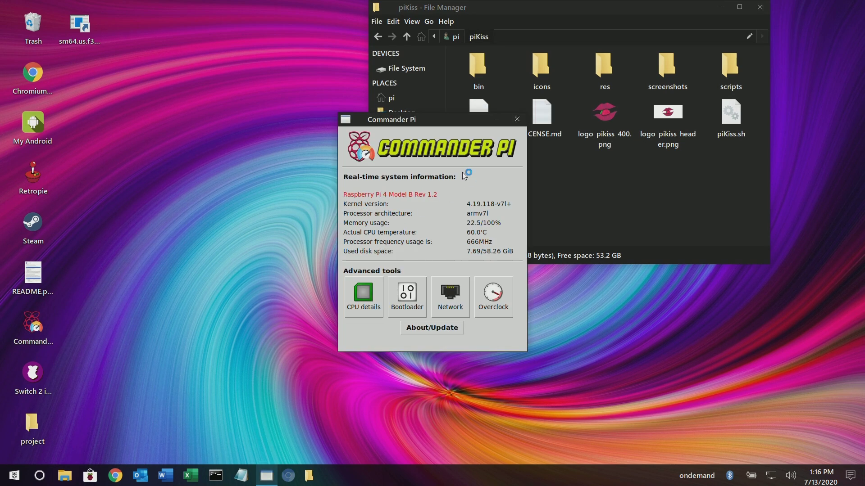
{"action": "left_click", "coordinate": [494, 295]}
{"action": "key", "text": "Return"}
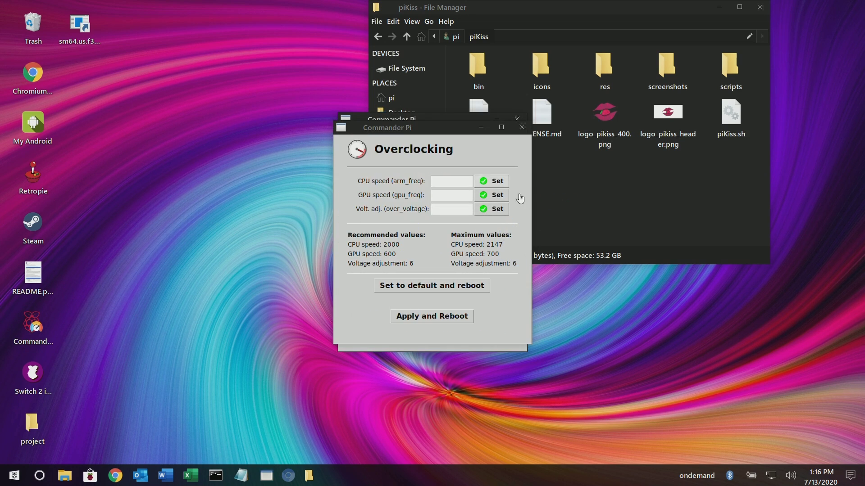
{"action": "left_click", "coordinate": [522, 127]}
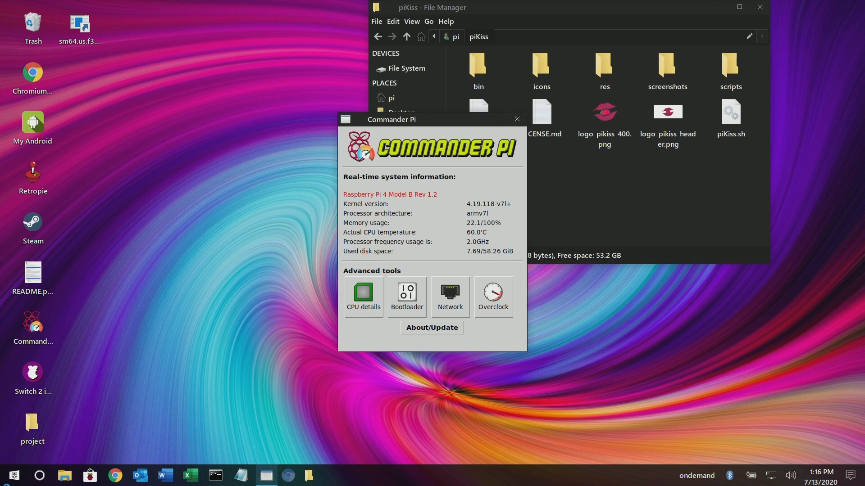
{"action": "left_click", "coordinate": [14, 475]}
Close Commander Pi and launch Dune Legacy from the Games menu.
{"action": "mouse_move", "coordinate": [40, 354]}
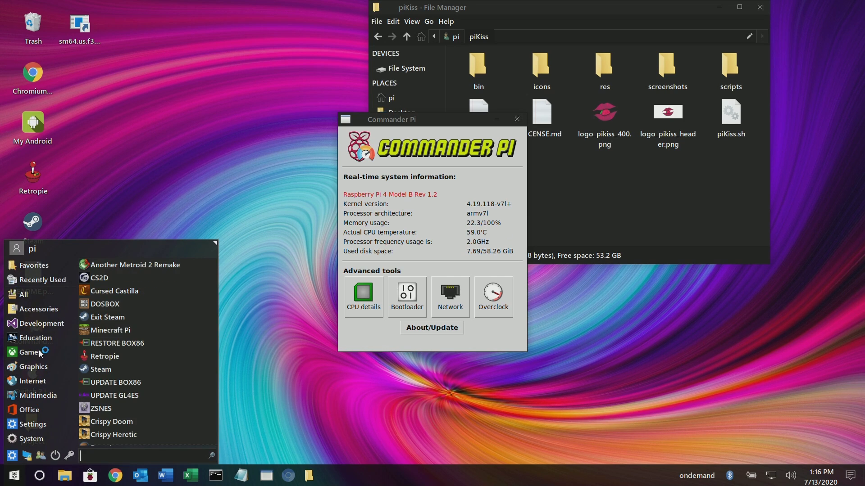
{"action": "left_click", "coordinate": [525, 121]}
{"action": "left_click", "coordinate": [517, 119]}
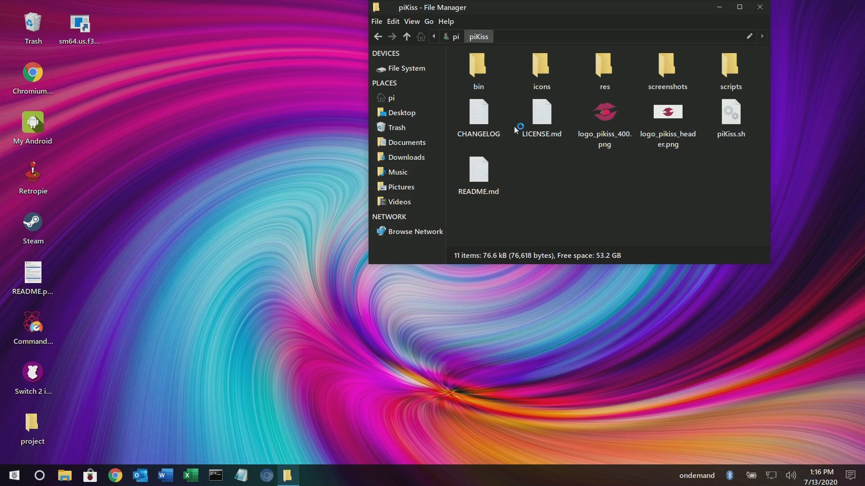
{"action": "left_click", "coordinate": [10, 478]}
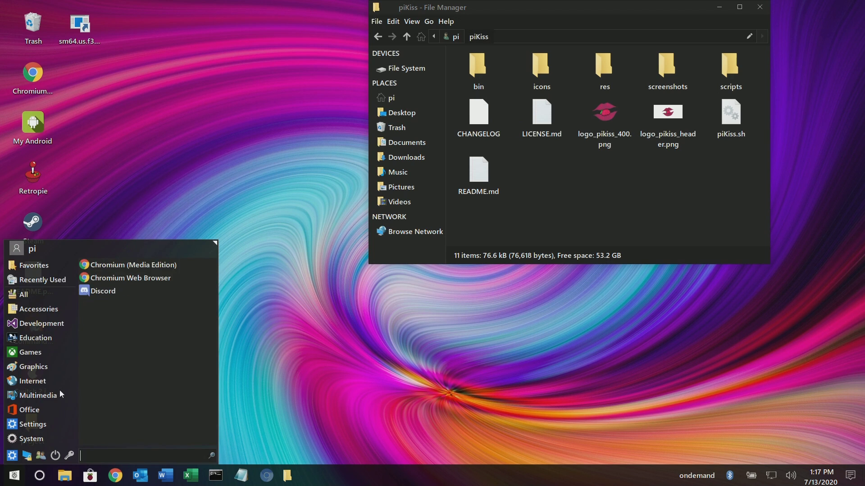
{"action": "mouse_move", "coordinate": [47, 357]}
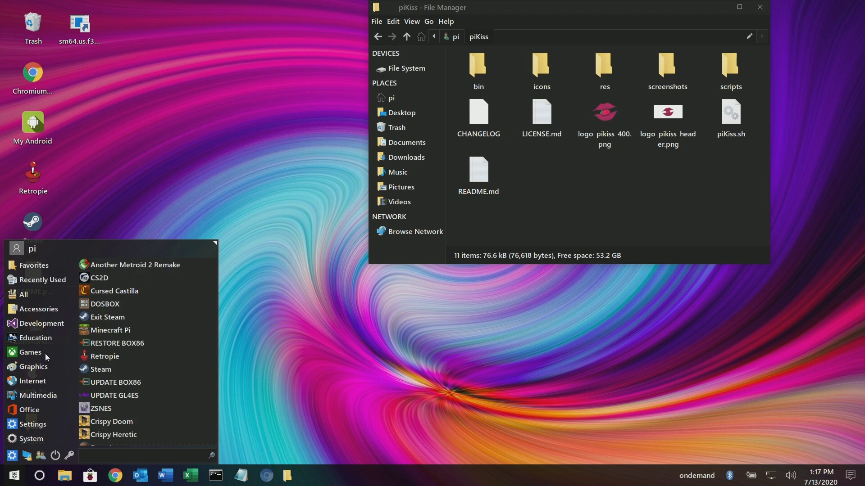
{"action": "scroll", "coordinate": [144, 411], "scroll_direction": "down", "scroll_amount": 2}
{"action": "left_click", "coordinate": [145, 425]}
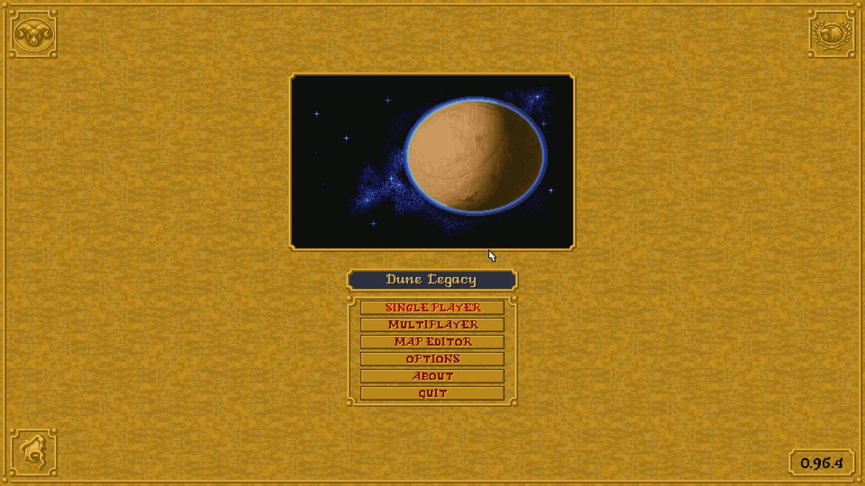
Start a Single Player Skirmish, skip the mentat briefing and proceed into the mission.
{"action": "left_click", "coordinate": [464, 310]}
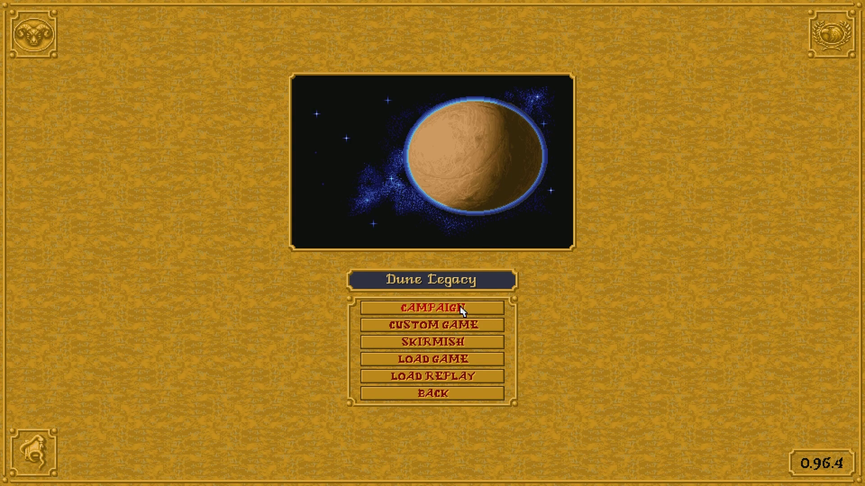
{"action": "left_click", "coordinate": [470, 346]}
{"action": "left_click", "coordinate": [444, 315]}
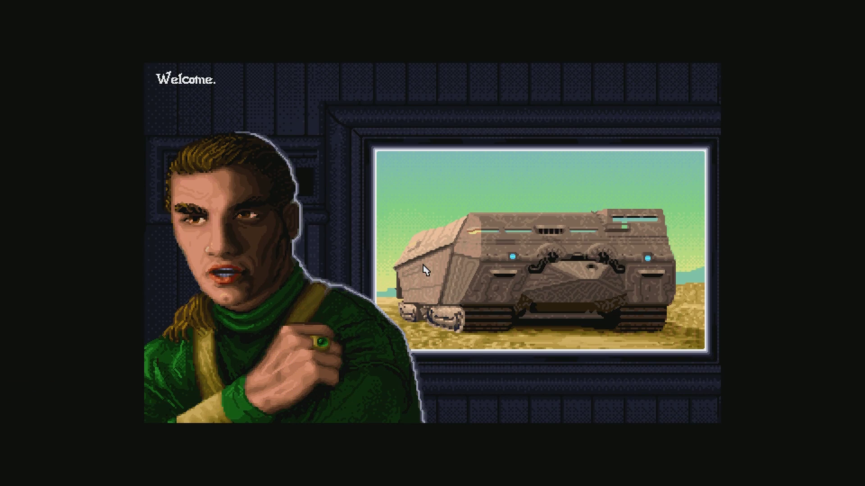
{"action": "left_click", "coordinate": [730, 448]}
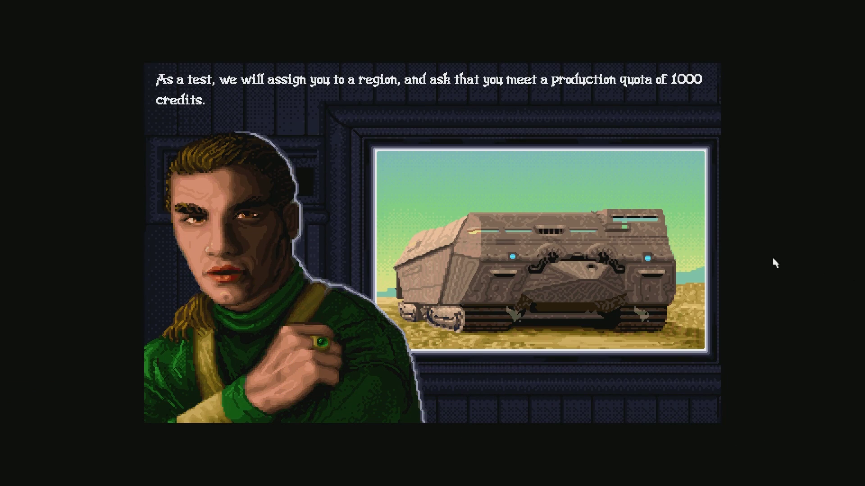
{"action": "left_click", "coordinate": [700, 251]}
{"action": "left_click", "coordinate": [571, 202]}
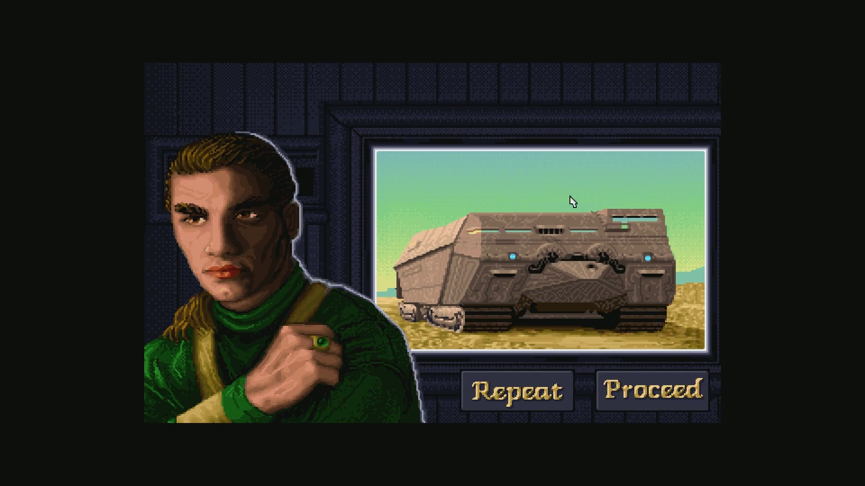
{"action": "left_click", "coordinate": [610, 383]}
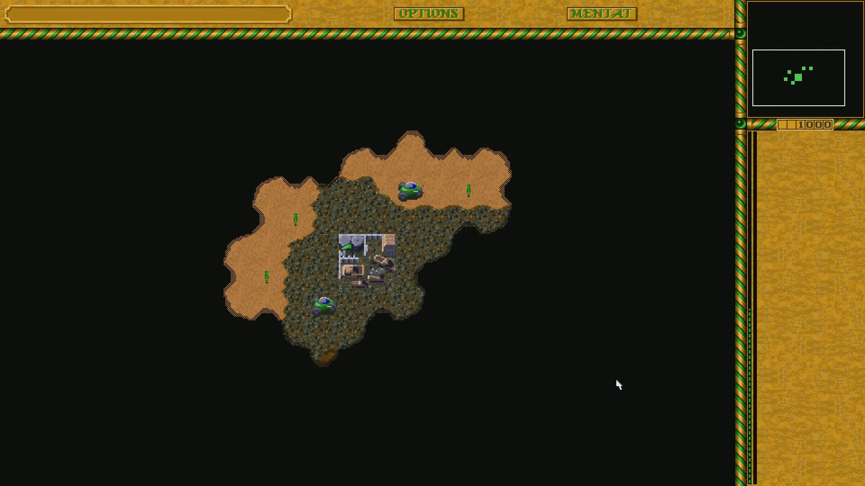
Box-select the five units around the base and move them to the right.
{"action": "left_click", "coordinate": [350, 259]}
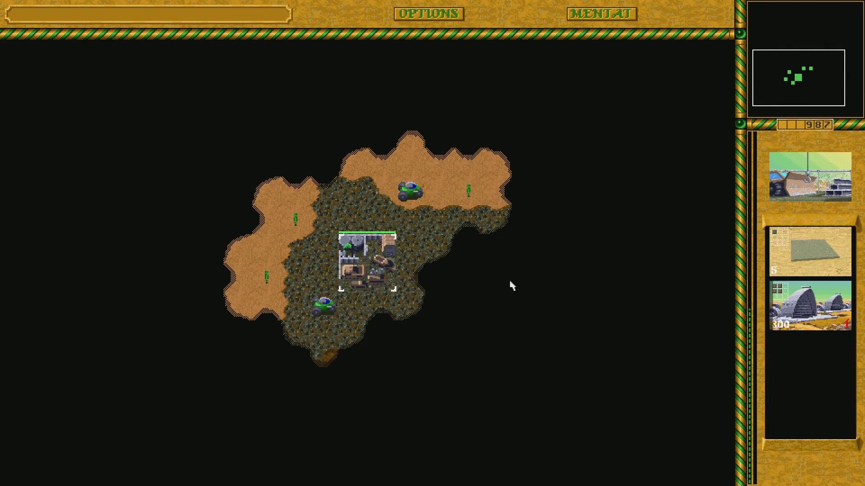
{"action": "left_click_drag", "start_coordinate": [251, 120], "coordinate": [498, 254]}
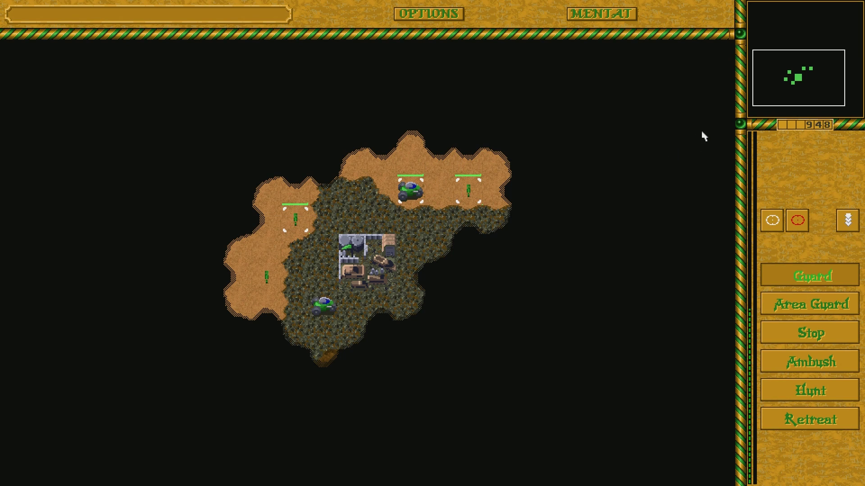
{"action": "left_click", "coordinate": [767, 67]}
{"action": "key", "text": "1"}
{"action": "key", "text": "1"}
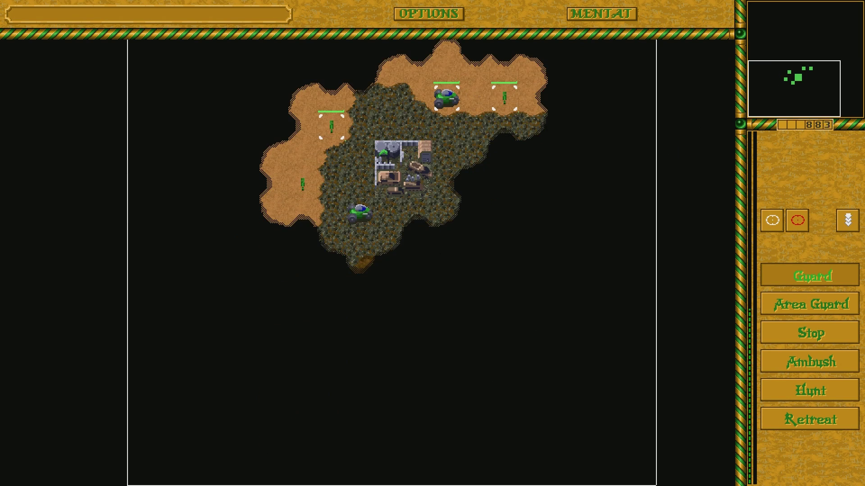
{"action": "right_click", "coordinate": [340, 167]}
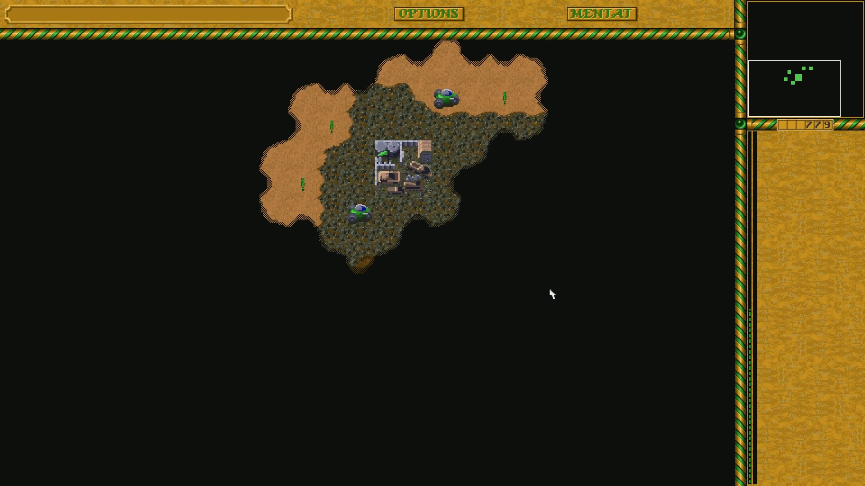
{"action": "left_click_drag", "start_coordinate": [174, 53], "coordinate": [572, 288]}
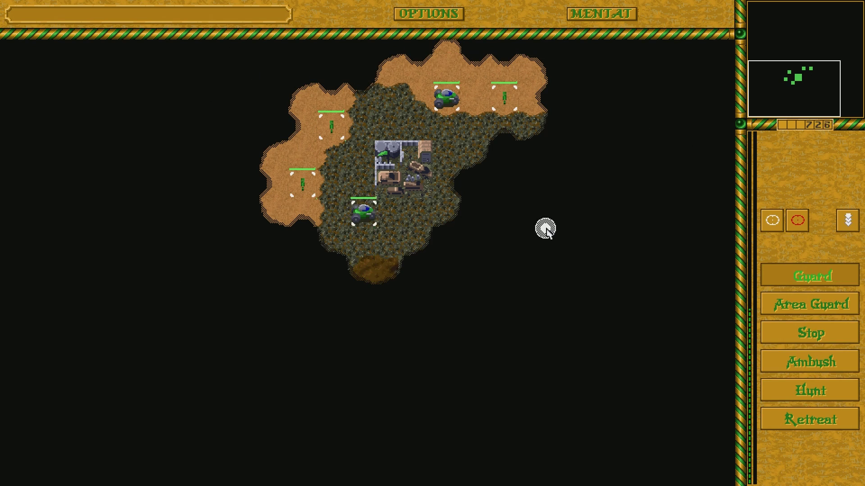
{"action": "right_click", "coordinate": [545, 228]}
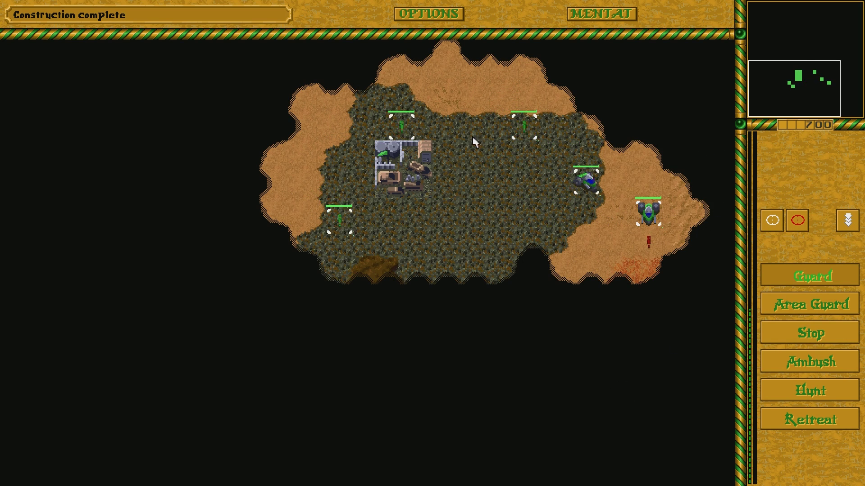
Place the finished windtrap beside the construction yard and queue a Refinery.
{"action": "left_click", "coordinate": [419, 195]}
{"action": "left_click", "coordinate": [810, 303]}
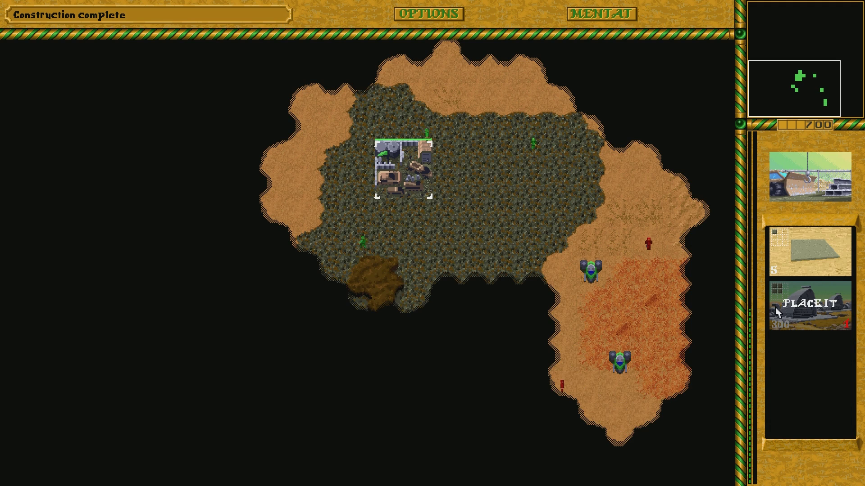
{"action": "left_click", "coordinate": [461, 199]}
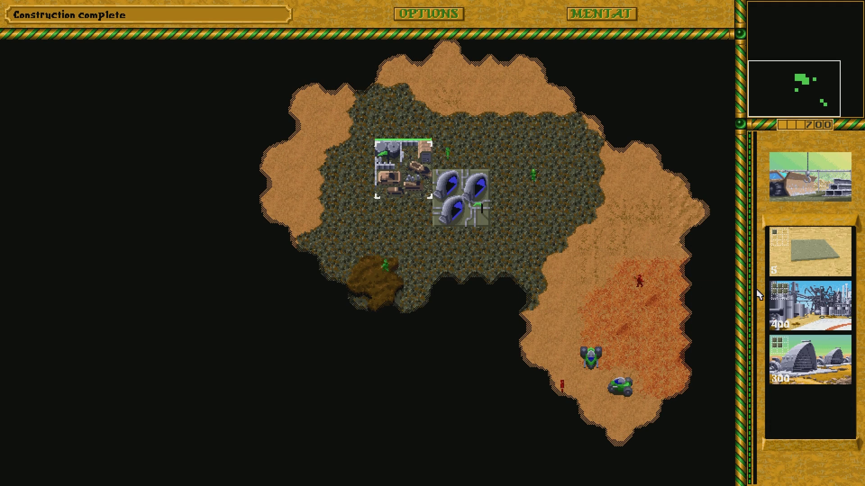
{"action": "left_click", "coordinate": [826, 329]}
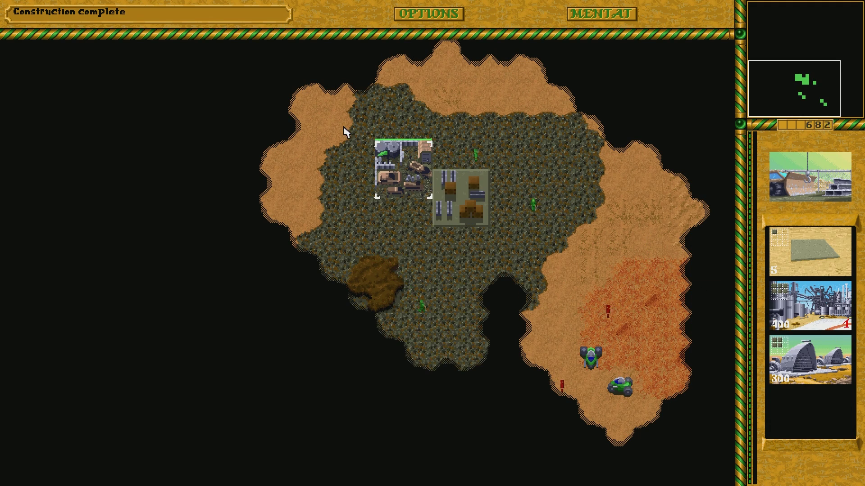
Send the infantry, trike and quad against the red enemy infantry.
{"action": "left_click_drag", "start_coordinate": [332, 114], "coordinate": [676, 428]}
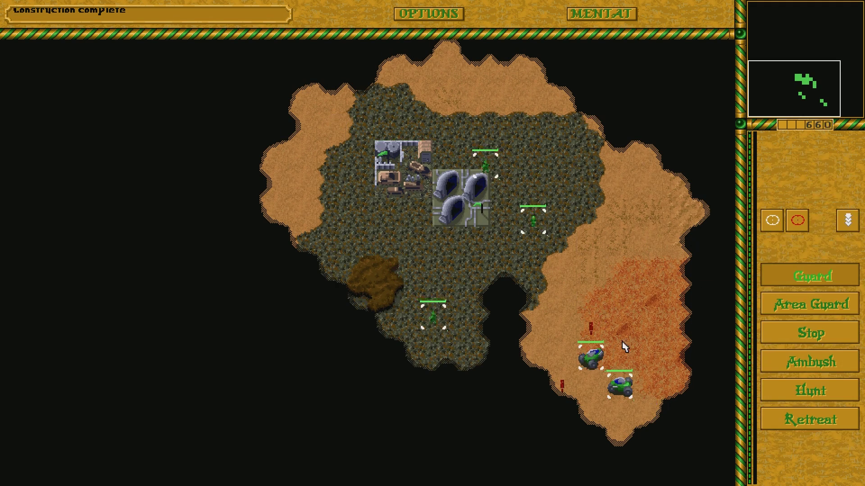
{"action": "left_click", "coordinate": [591, 331]}
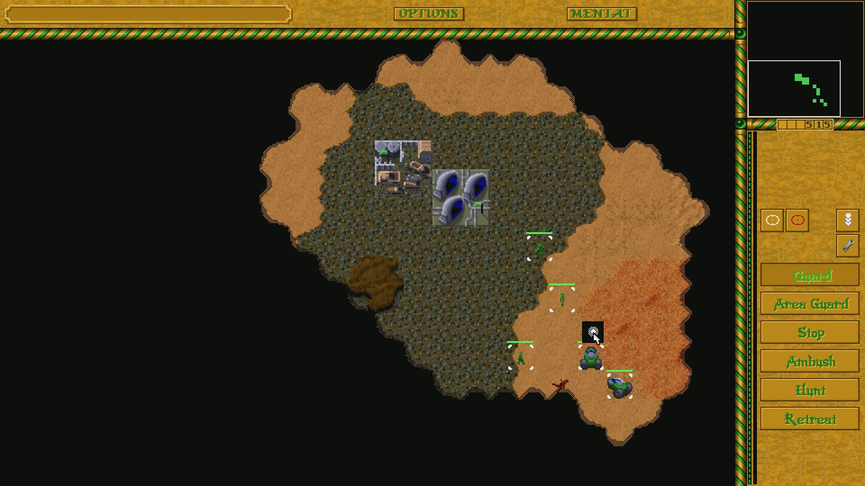
{"action": "left_click", "coordinate": [658, 427]}
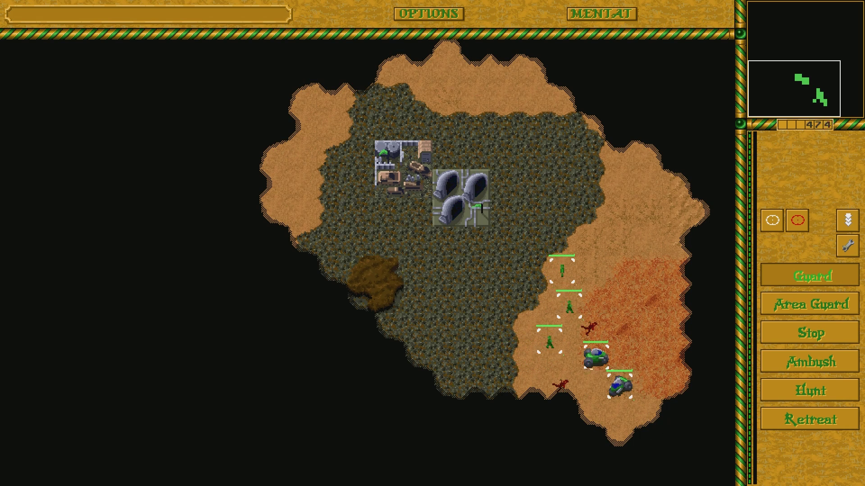
Quit the match to the main menu and exit Dune Legacy.
{"action": "key", "text": "Escape"}
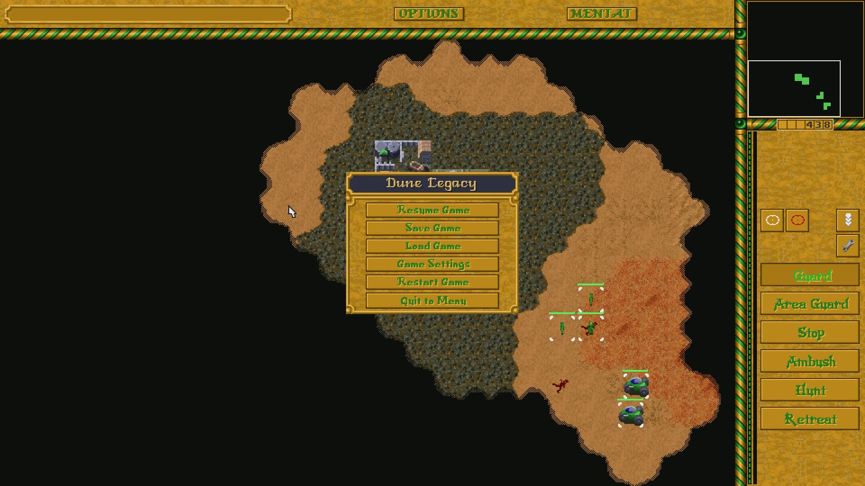
{"action": "left_click", "coordinate": [441, 308]}
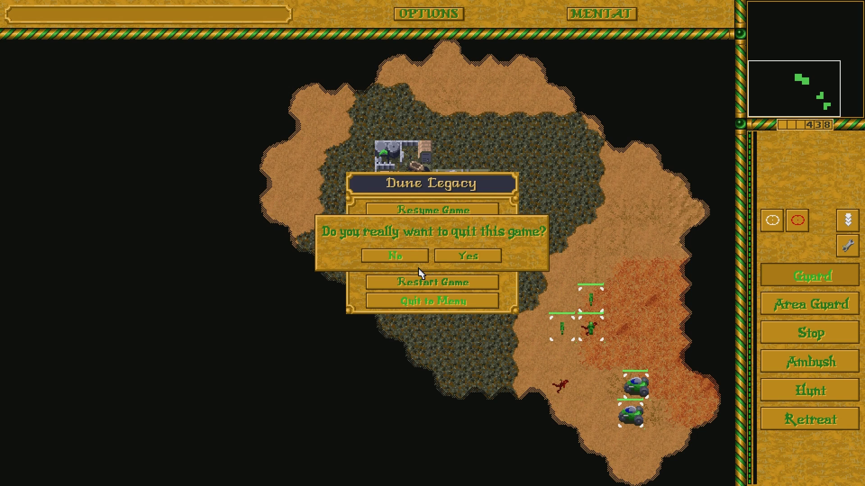
{"action": "left_click", "coordinate": [468, 261]}
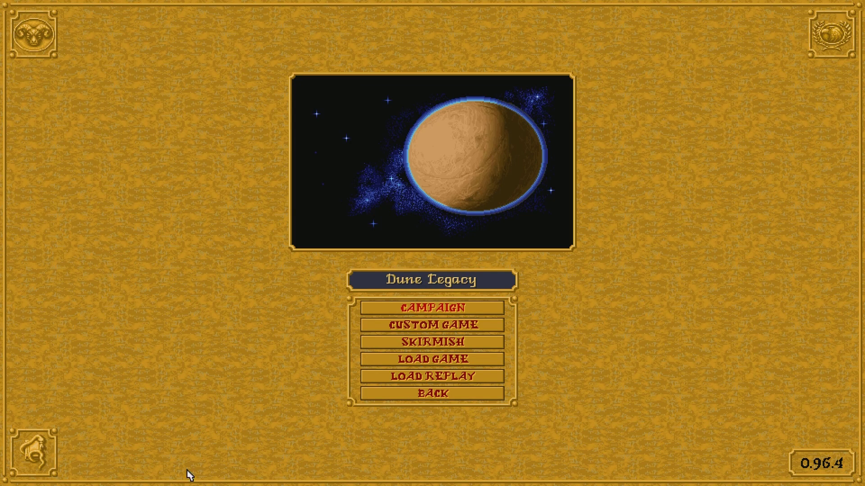
{"action": "left_click", "coordinate": [415, 394]}
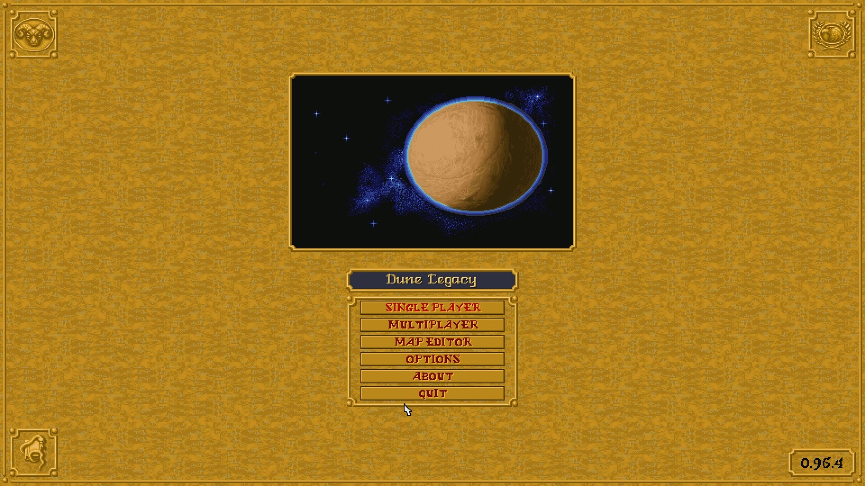
{"action": "left_click", "coordinate": [414, 395]}
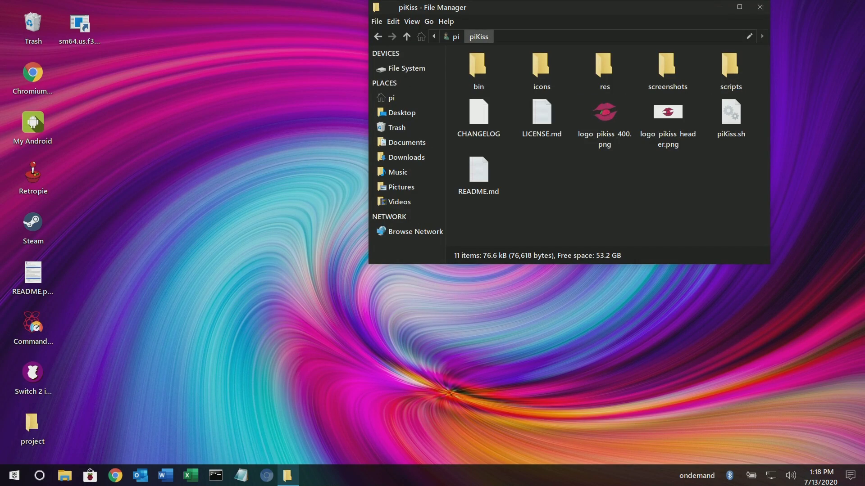
Show the installed Games entries in the application menu.
{"action": "left_click", "coordinate": [5, 484]}
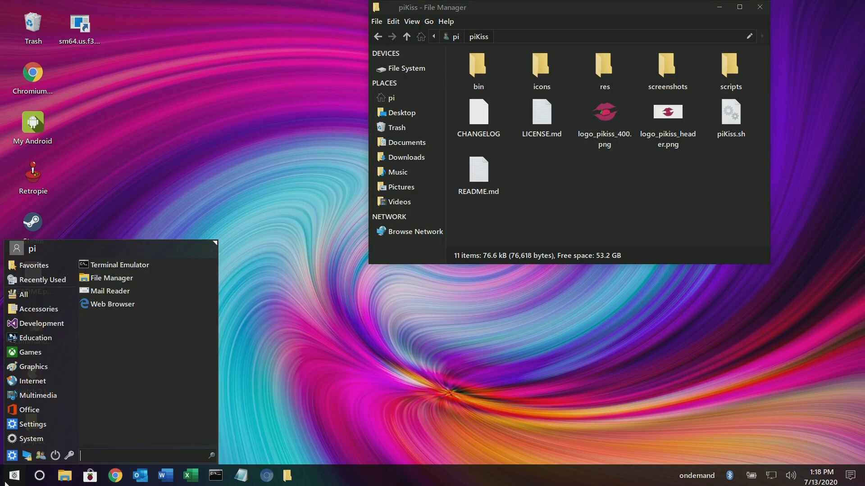
{"action": "left_click", "coordinate": [33, 415]}
{"action": "left_click", "coordinate": [34, 423]}
{"action": "left_click", "coordinate": [41, 358]}
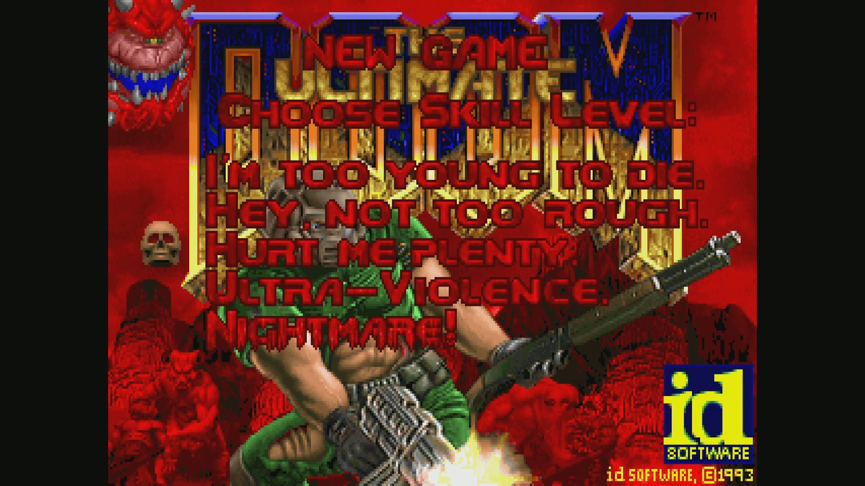
{"action": "key", "text": "Return"}
Start a new Crispy Doom game at the chosen skill, crossing the nukage pool and shooting the zombieman.
{"action": "key", "text": "Up"}
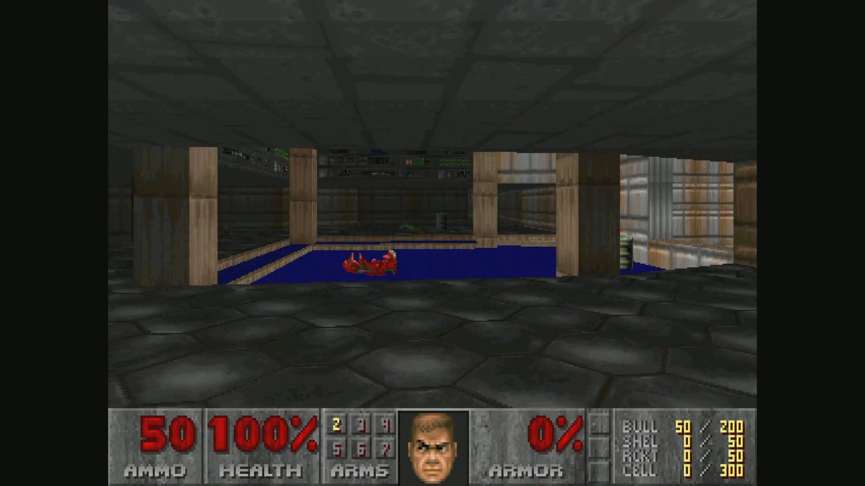
{"action": "key", "text": "Up"}
{"action": "key", "text": "ctrl"}
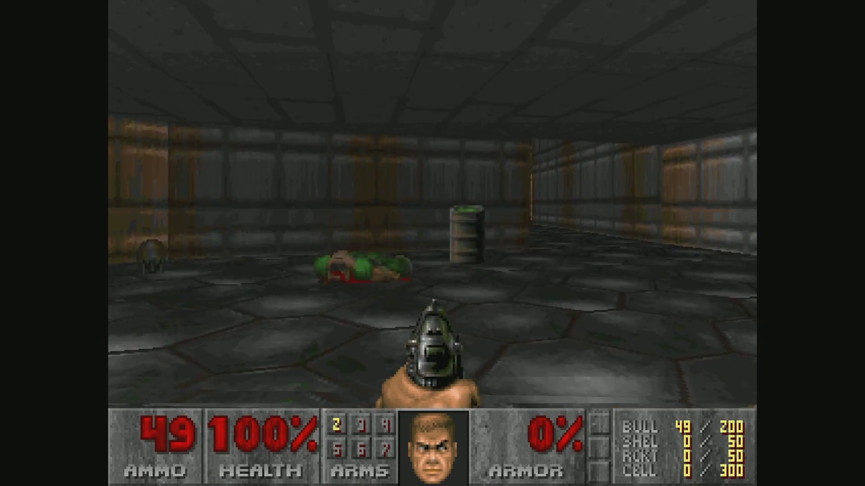
{"action": "key", "text": "ctrl"}
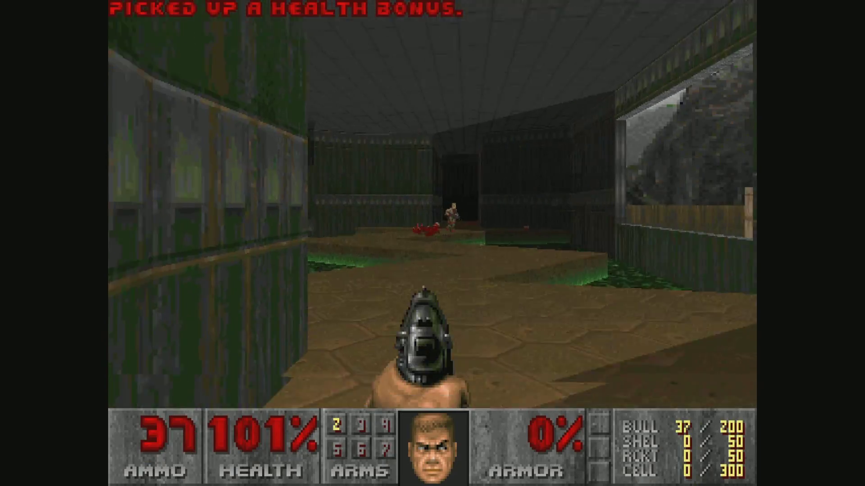
{"action": "key", "text": "ctrl"}
{"action": "key", "text": "ctrl"}
{"action": "key", "text": "ctrl"}
{"action": "key", "text": "ctrl"}
{"action": "key", "text": "Up"}
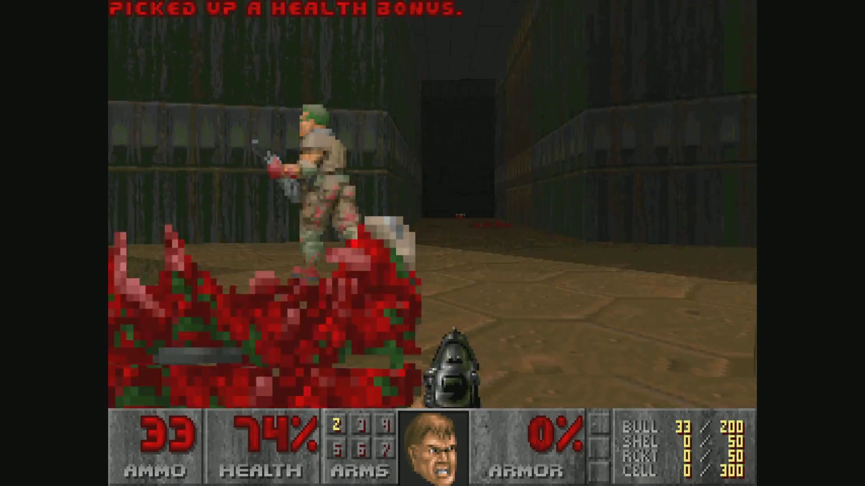
Run down the corridor collecting shotgun shells and kill the imp in the doorway.
{"action": "key", "text": "Up"}
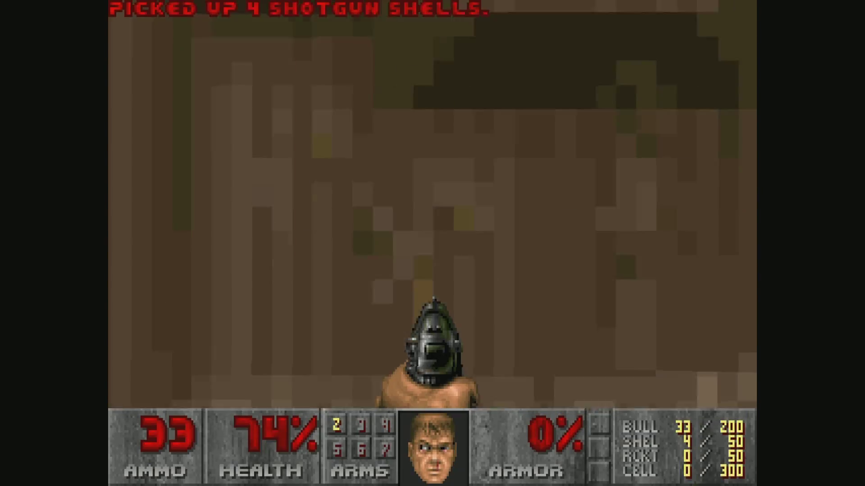
{"action": "key", "text": "Up"}
{"action": "key", "text": "ctrl"}
{"action": "key", "text": "ctrl"}
{"action": "key", "text": "ctrl"}
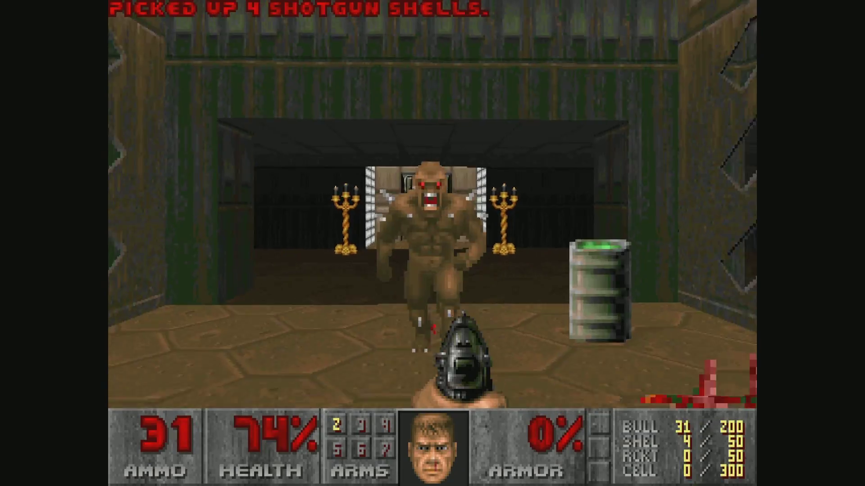
{"action": "key", "text": "ctrl"}
{"action": "key", "text": "ctrl"}
{"action": "key", "text": "ctrl"}
{"action": "key", "text": "ctrl"}
{"action": "key", "text": "Down"}
{"action": "key", "text": "Up"}
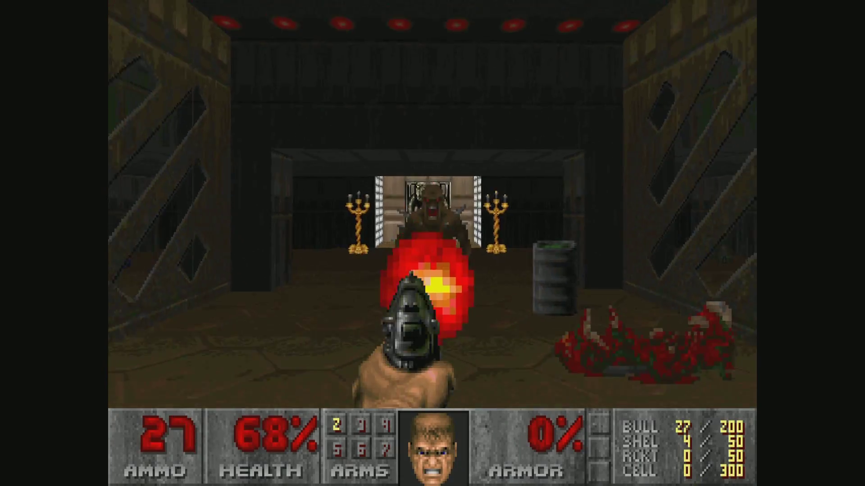
{"action": "key", "text": "Left"}
{"action": "key", "text": "ctrl"}
{"action": "key", "text": "Up"}
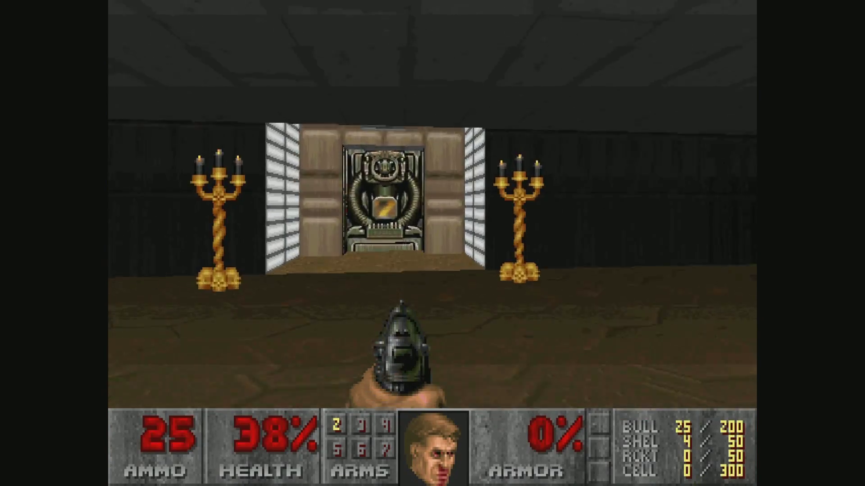
Enter the exit room, grab the stimpack and armor, hit the exit switch, then choose Quit Game.
{"action": "key", "text": "Up"}
{"action": "key", "text": "space"}
{"action": "key", "text": "Left"}
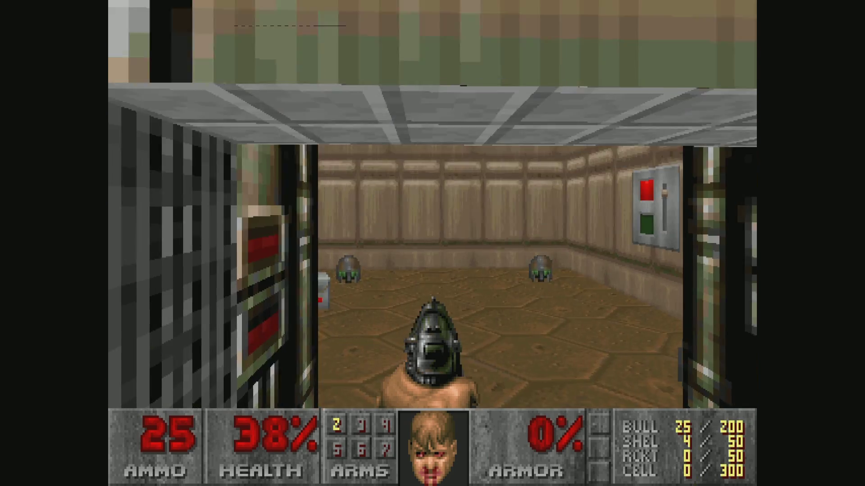
{"action": "key", "text": "Up"}
{"action": "key", "text": "Up"}
{"action": "key", "text": "Right"}
{"action": "key", "text": "Left"}
{"action": "key", "text": "Up"}
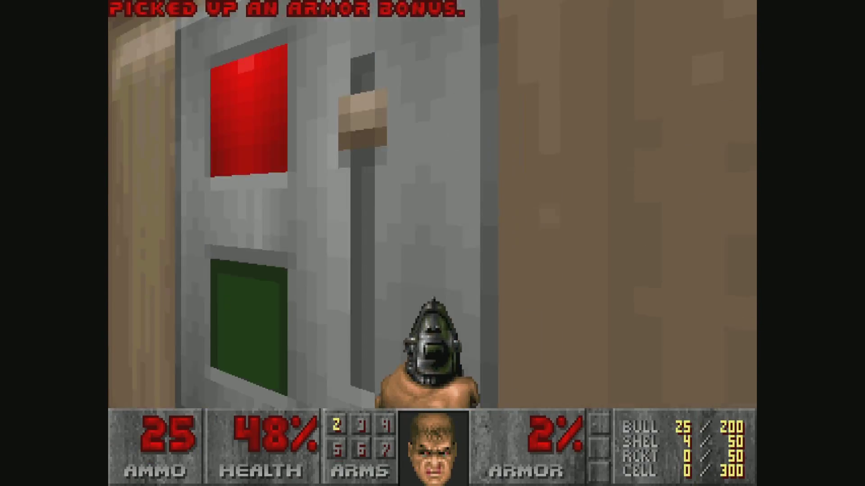
{"action": "key", "text": "space"}
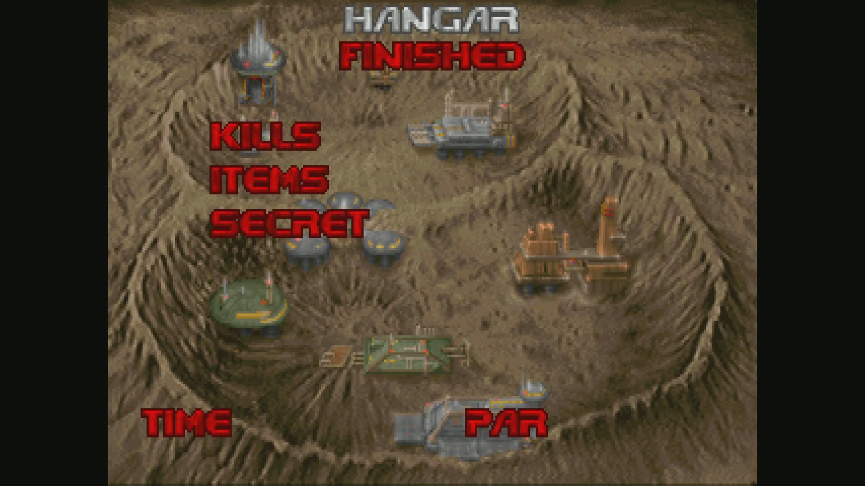
{"action": "key", "text": "Escape"}
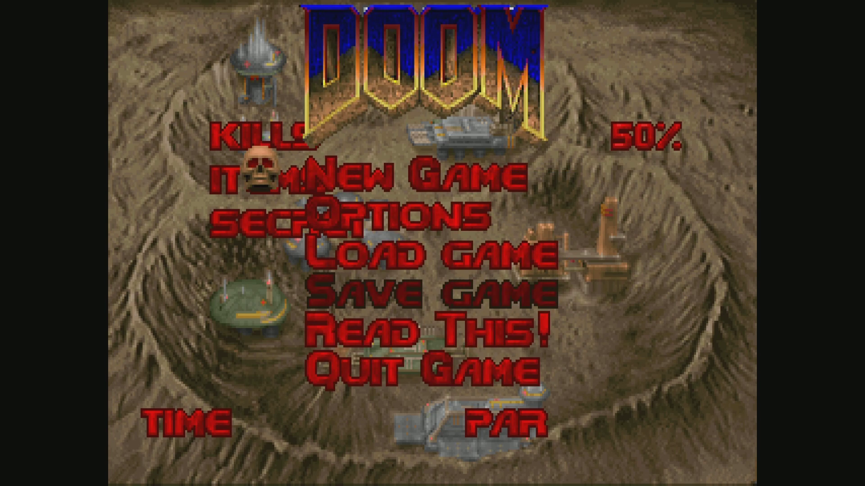
{"action": "key", "text": "Return"}
Confirm quitting Crispy Doom with Y.
{"action": "key", "text": "y"}
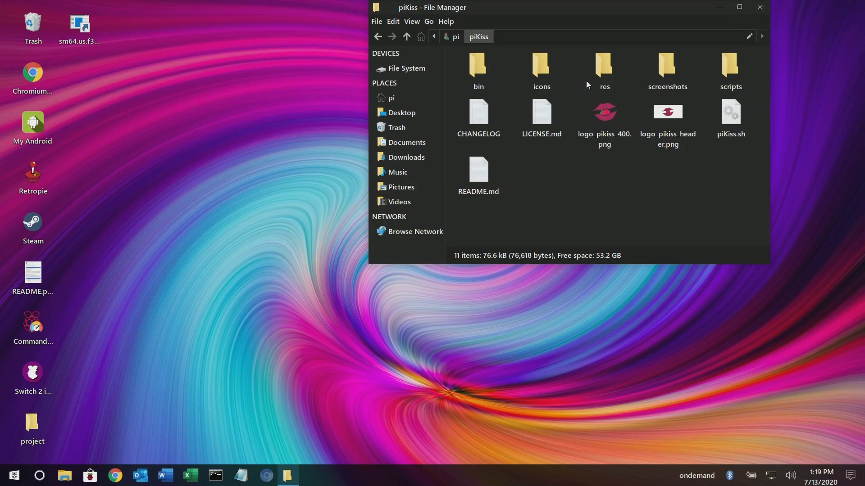